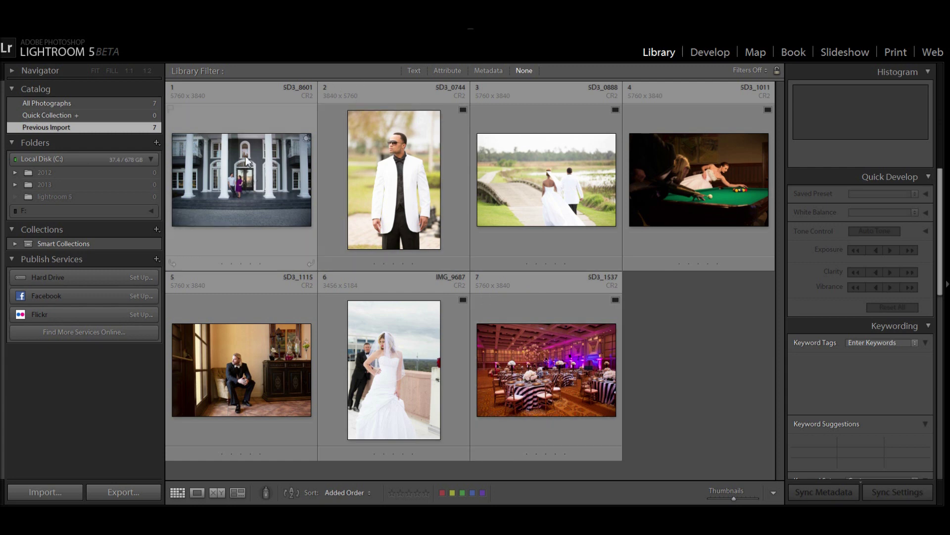
- Open the Import window and close it without importing, then clear the photo selection
{"action": "left_click", "coordinate": [227, 171]}
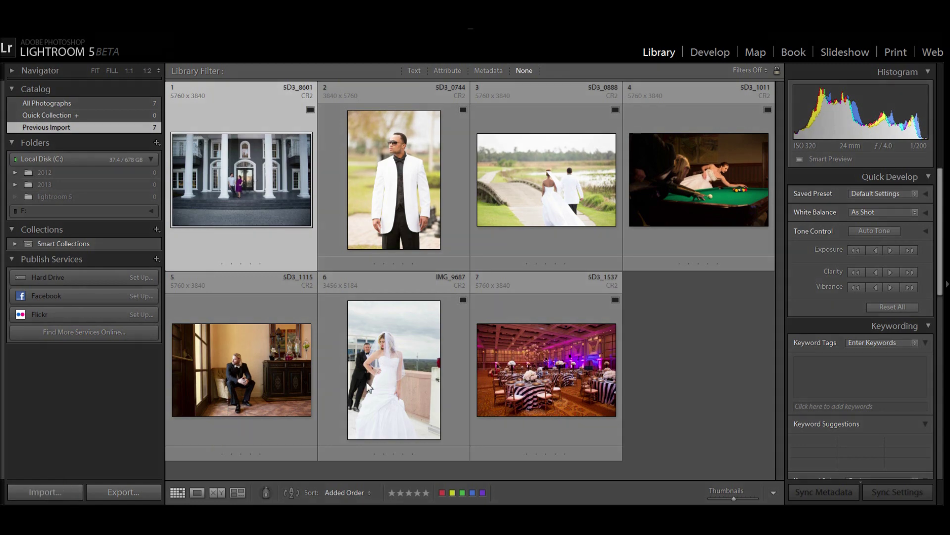
{"action": "key", "text": "ctrl+shift+i"}
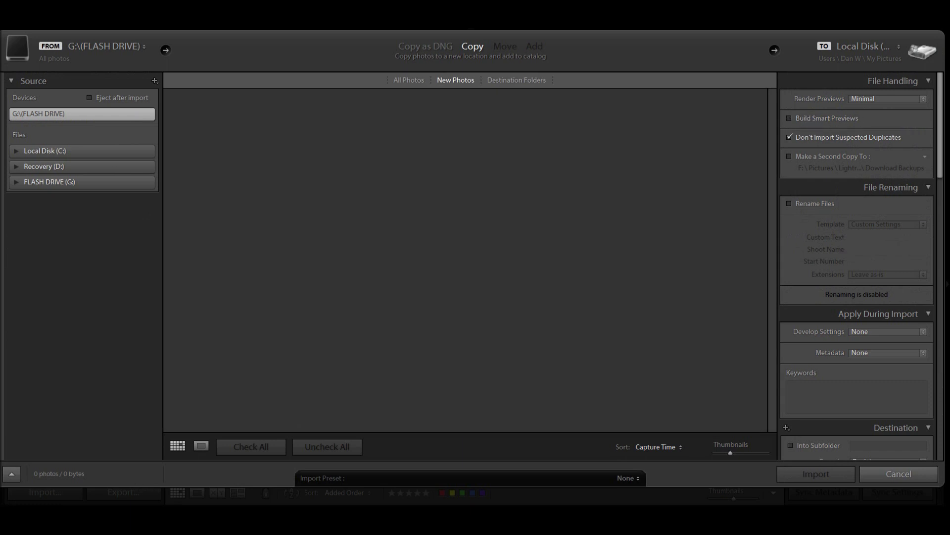
{"action": "left_click", "coordinate": [902, 477]}
{"action": "left_click", "coordinate": [671, 370]}
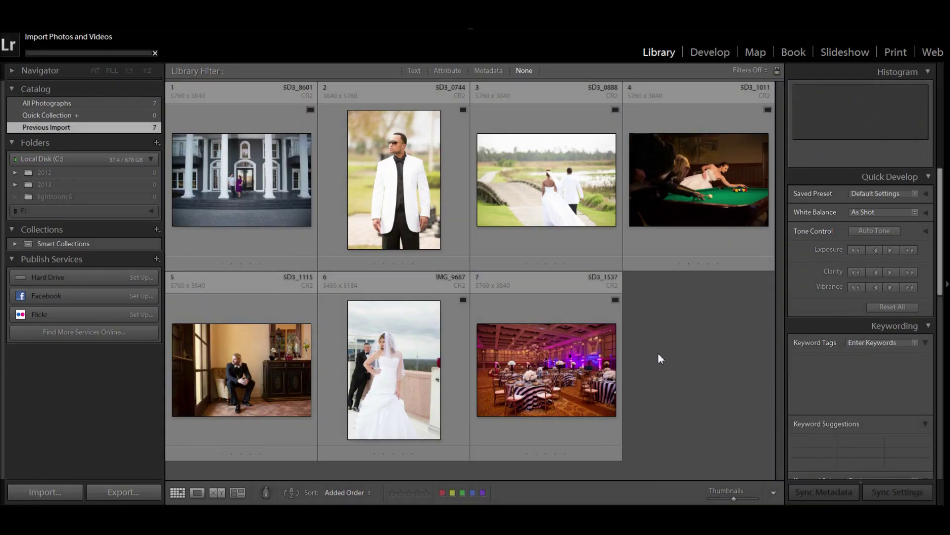
- Open 5D3_0888.CR2 in Loupe, check it at 1:1, and return to Fit
{"action": "double_click", "coordinate": [567, 183]}
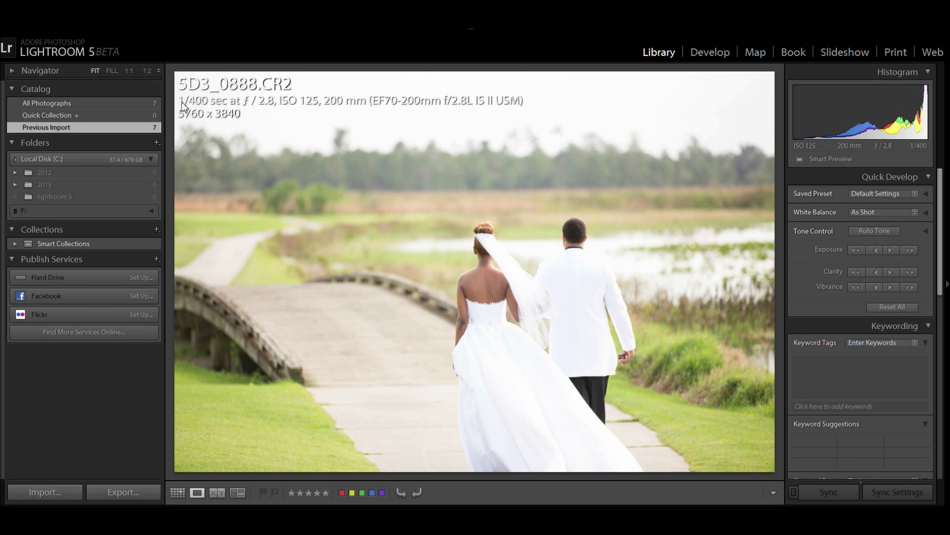
{"action": "key", "text": "g"}
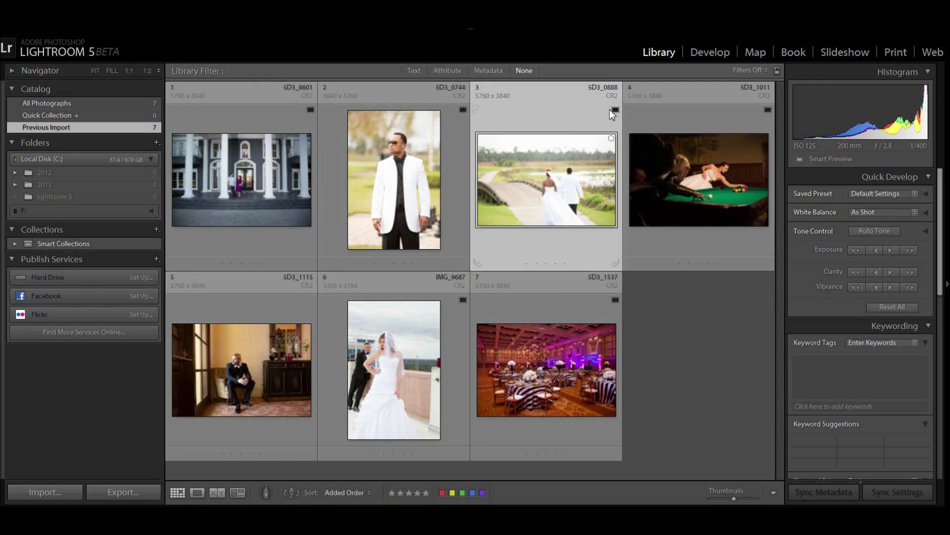
{"action": "double_click", "coordinate": [542, 185]}
{"action": "left_click", "coordinate": [520, 249]}
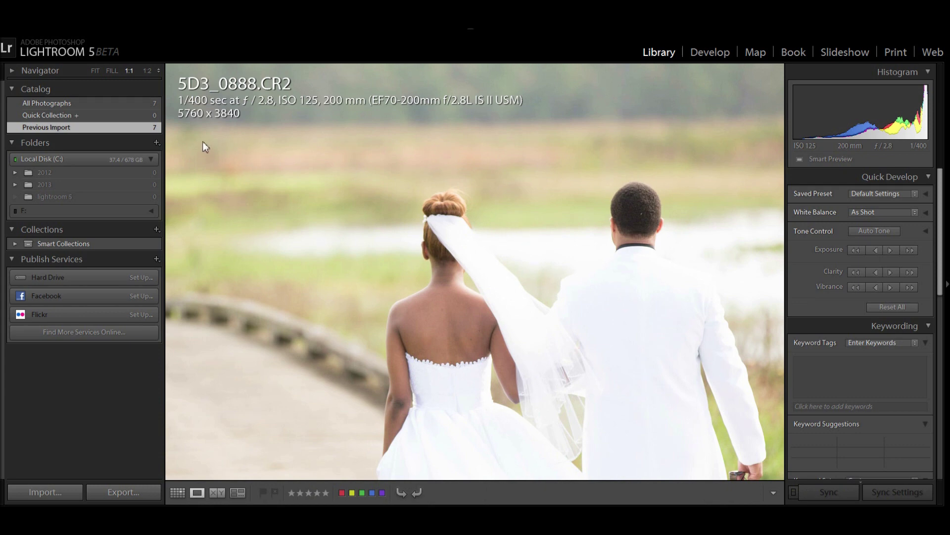
{"action": "left_click", "coordinate": [522, 211]}
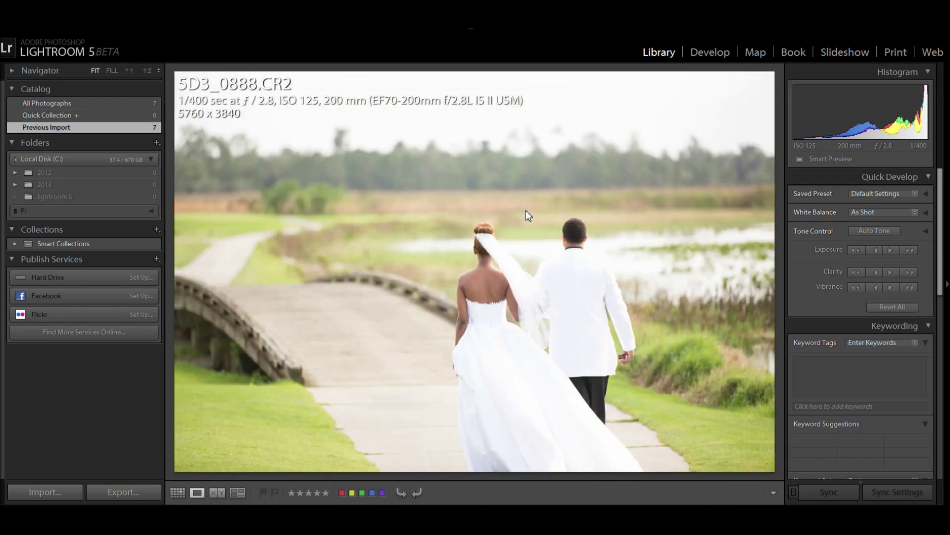
- Set Contrast +35, Clarity +14, Saturation -14, Temp 6629 and Vibrance +25, then return to Grid
{"action": "key", "text": "d"}
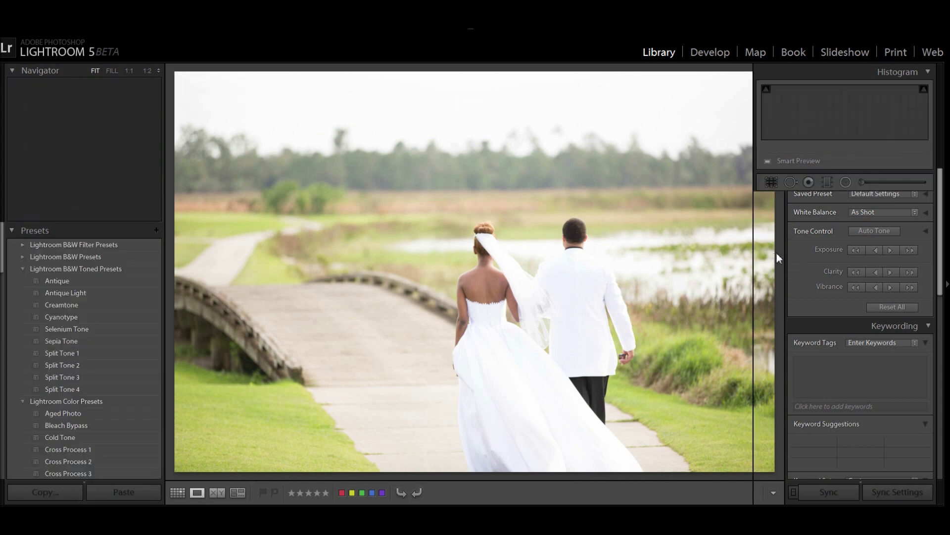
{"action": "mouse_move", "coordinate": [864, 304]}
{"action": "left_mouse_down"}
{"action": "mouse_move", "coordinate": [822, 322]}
{"action": "mouse_move", "coordinate": [871, 340]}
{"action": "mouse_move", "coordinate": [857, 335]}
{"action": "mouse_move", "coordinate": [869, 305]}
{"action": "left_mouse_up"}
{"action": "left_click_drag", "start_coordinate": [852, 388], "coordinate": [847, 410]}
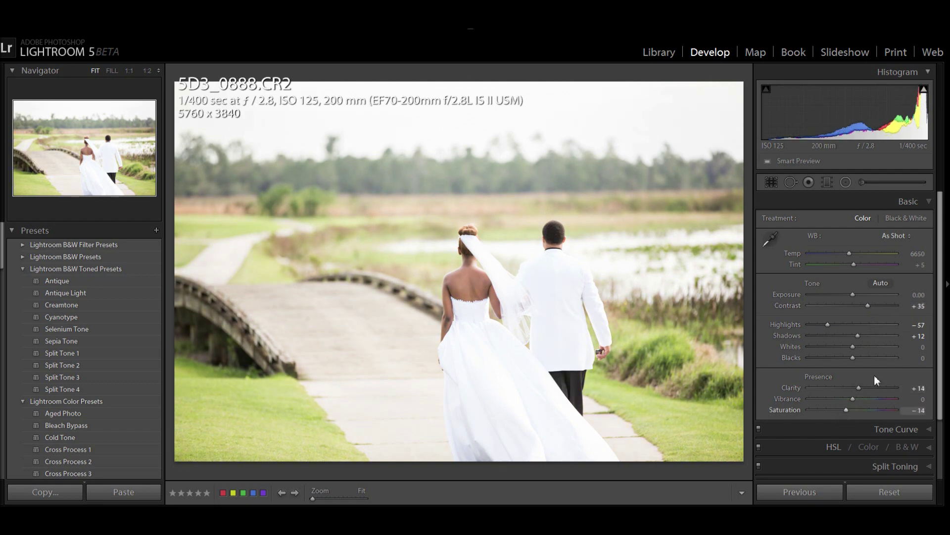
{"action": "left_click_drag", "start_coordinate": [851, 252], "coordinate": [851, 251]}
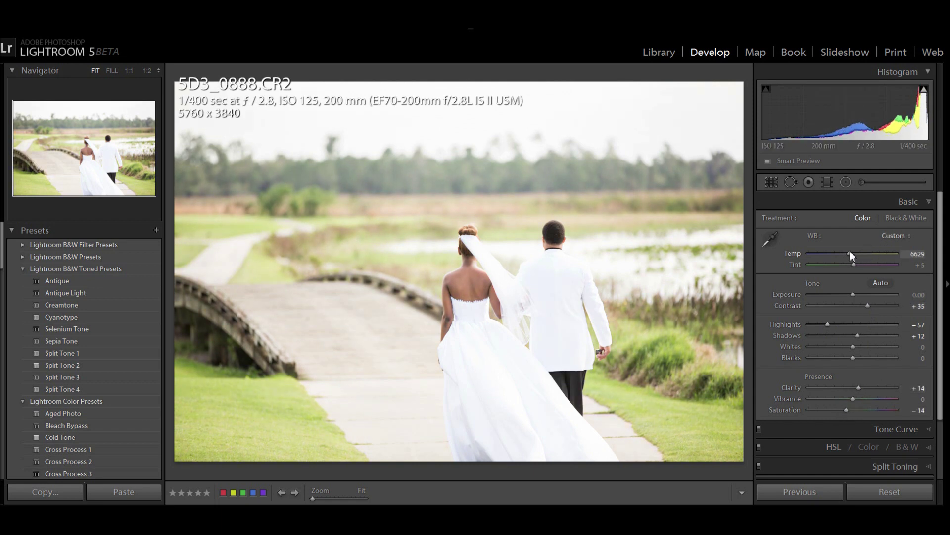
{"action": "left_click", "coordinate": [864, 398]}
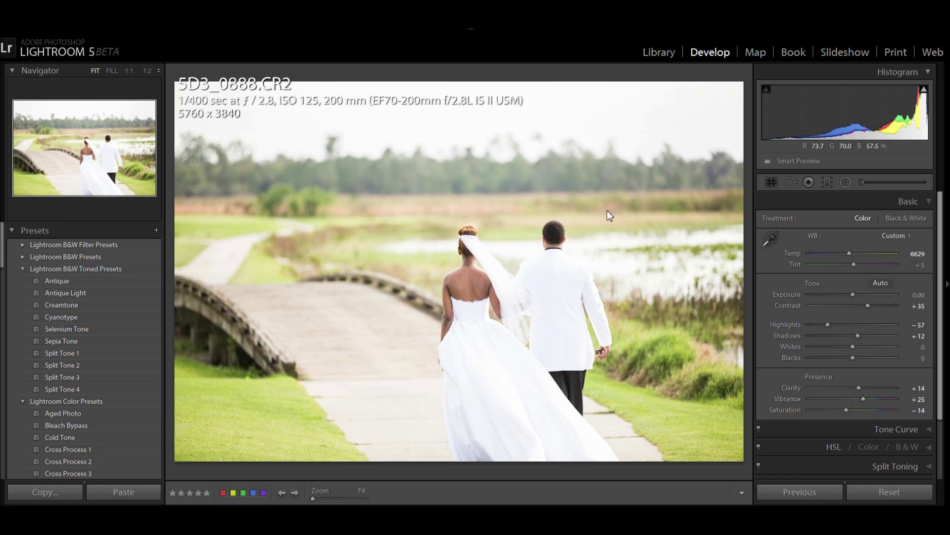
{"action": "key", "text": "g"}
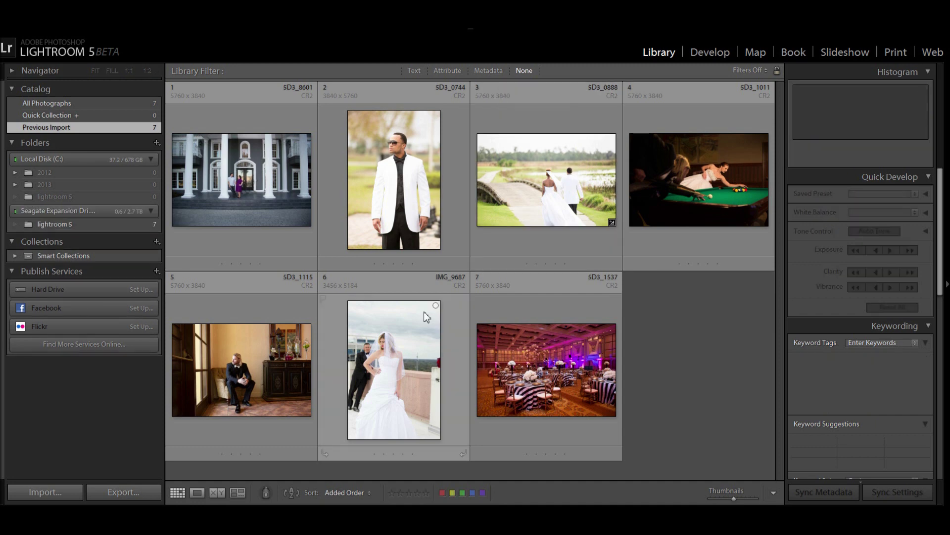
- Inspect the groom's head at 1:1 in 5D3_0888, then reopen the photo in Develop
{"action": "left_click", "coordinate": [590, 153]}
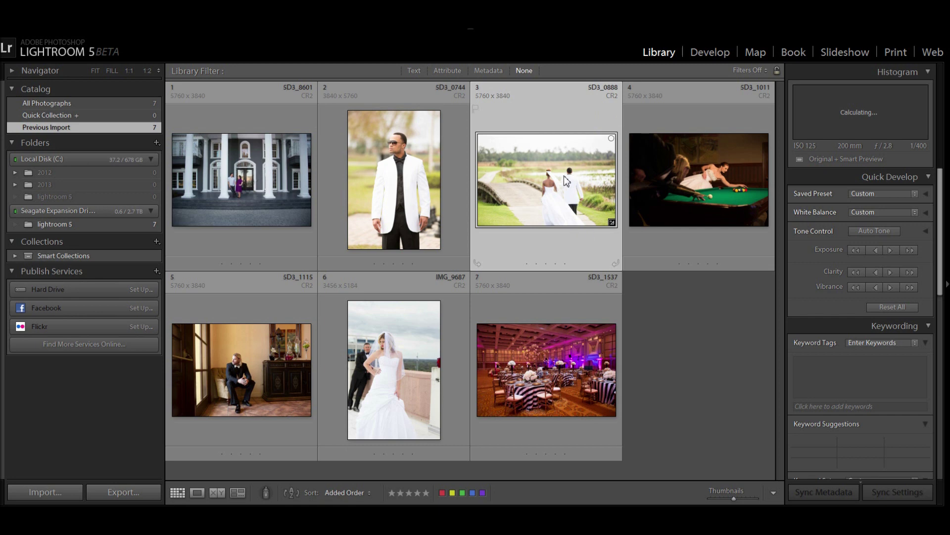
{"action": "double_click", "coordinate": [530, 193]}
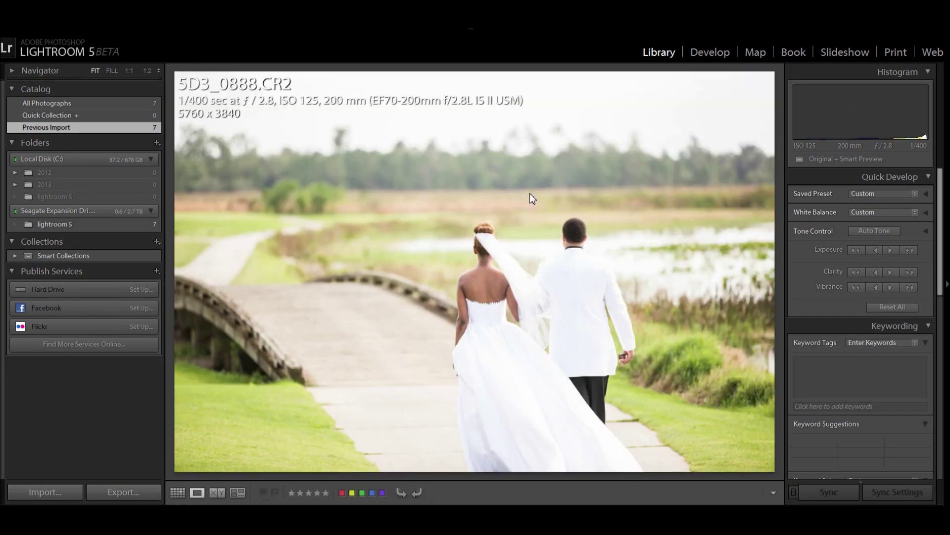
{"action": "left_click", "coordinate": [530, 254]}
{"action": "left_click_drag", "start_coordinate": [491, 242], "coordinate": [216, 287]}
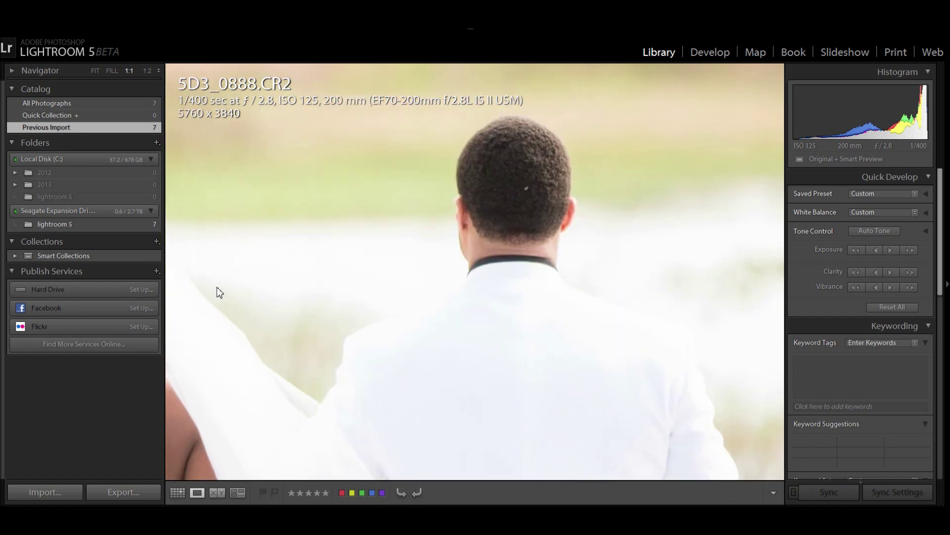
{"action": "left_click", "coordinate": [452, 234]}
{"action": "key", "text": "d"}
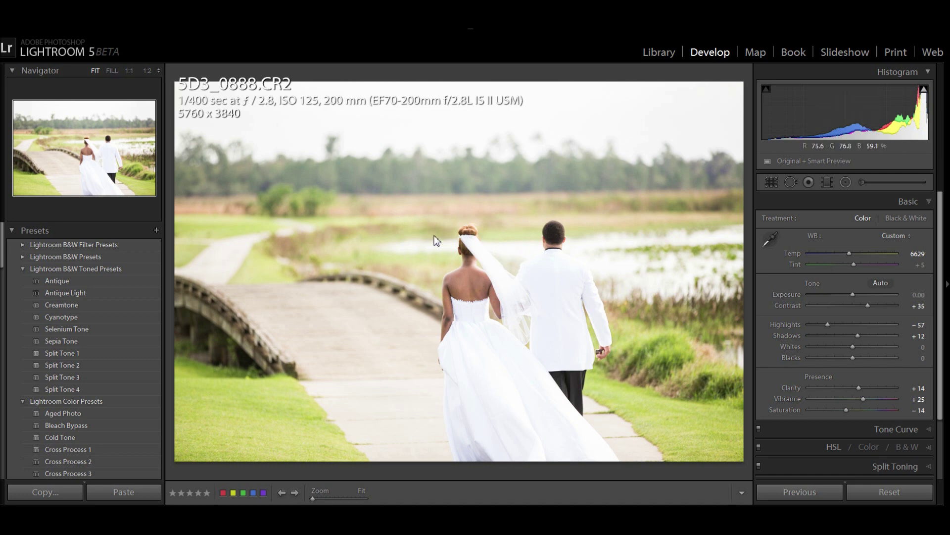
- Open IMG_9687 in Develop with Spot Removal, zoomed 1:1 on the right-hand pillar
{"action": "key", "text": "g"}
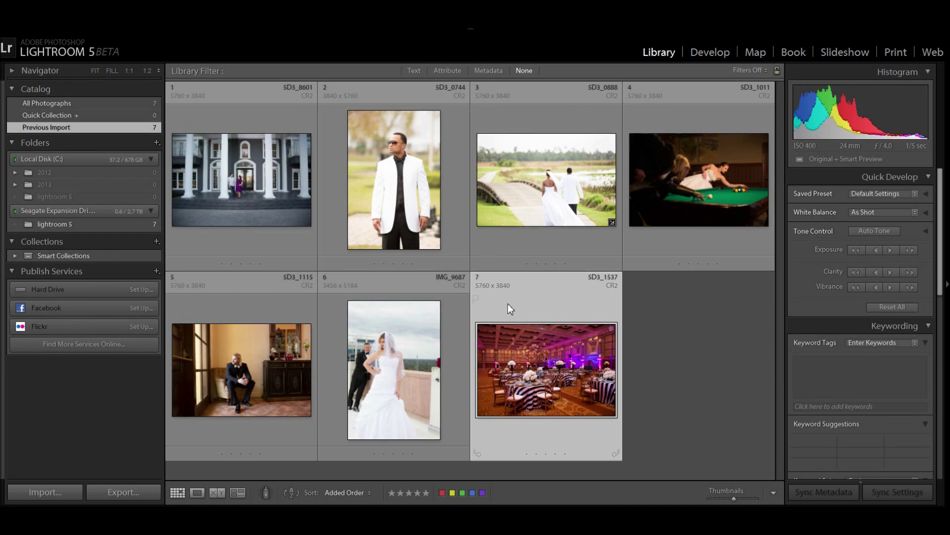
{"action": "double_click", "coordinate": [400, 316]}
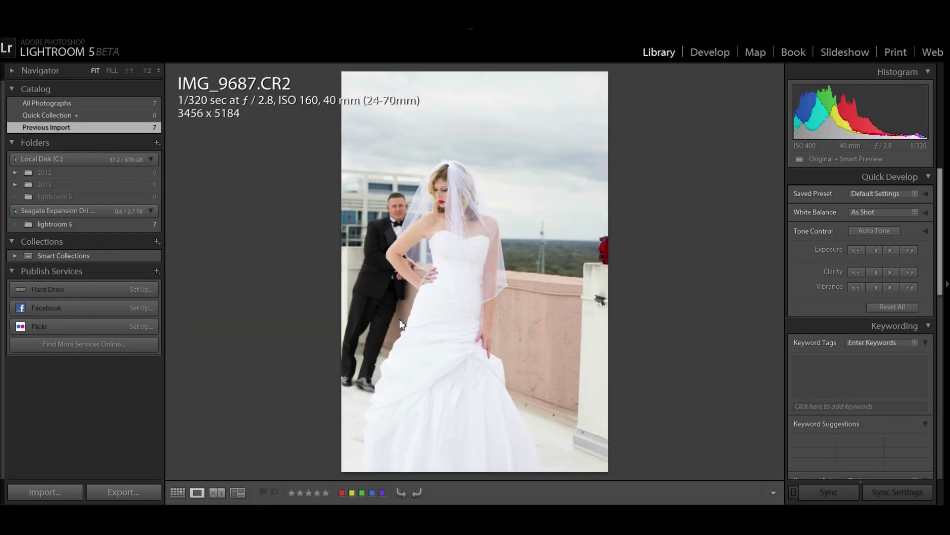
{"action": "key", "text": "d"}
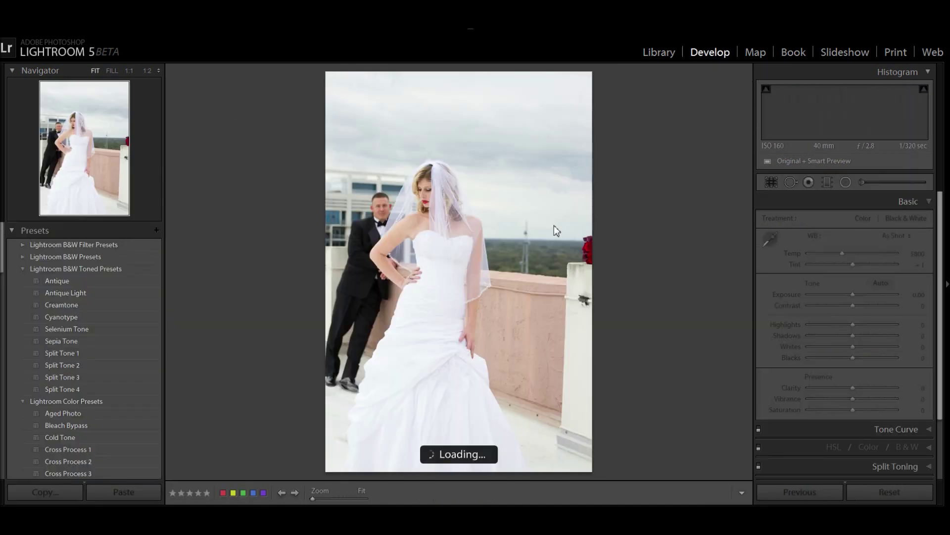
{"action": "left_click", "coordinate": [862, 182]}
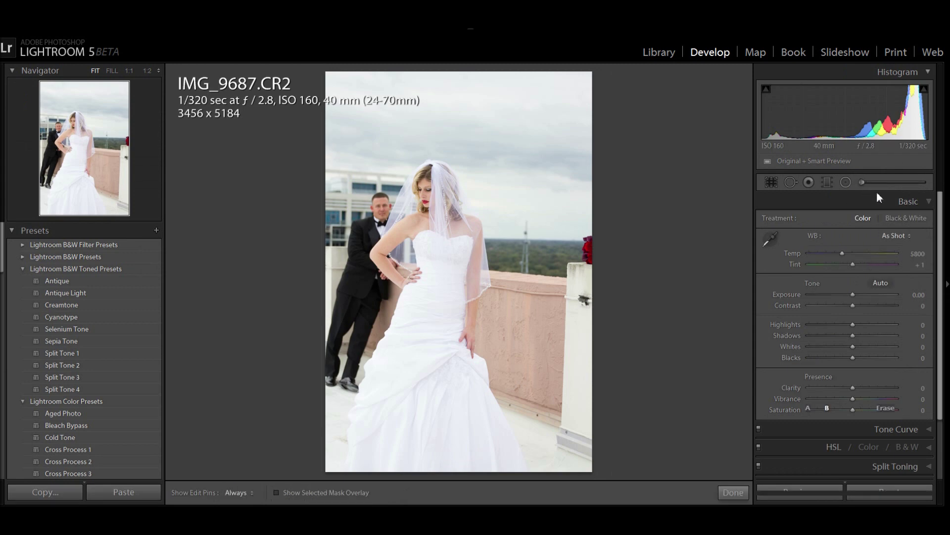
{"action": "key", "text": "q"}
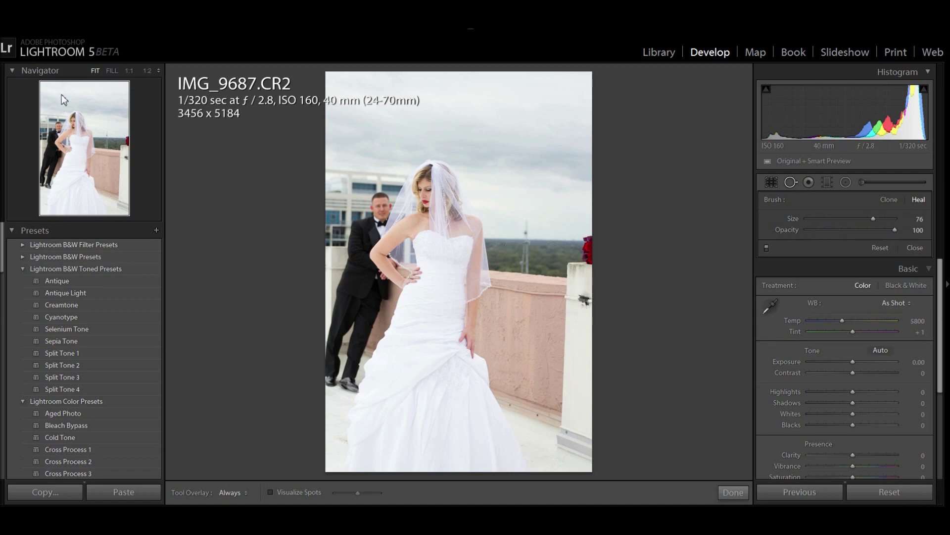
{"action": "left_click", "coordinate": [122, 155]}
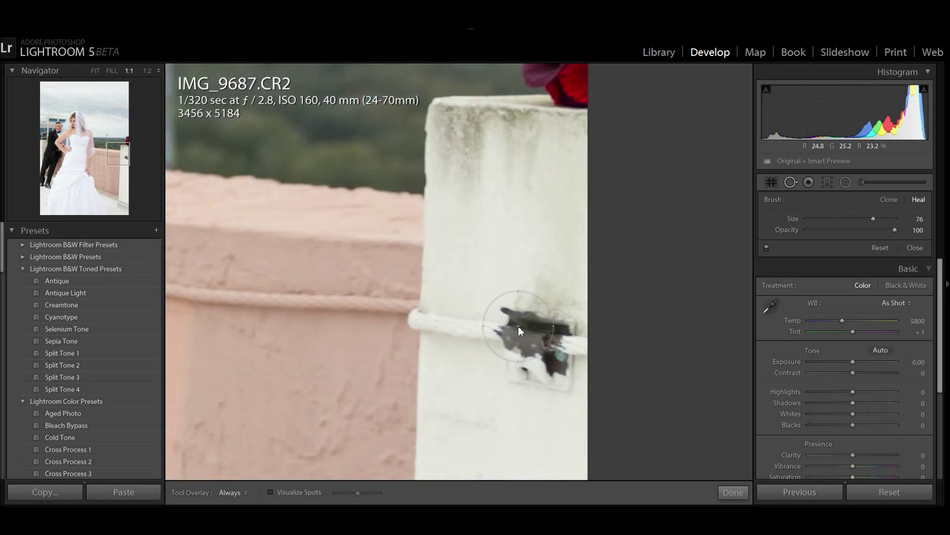
- Place a heal spot on the pillar's dark patch, sourced from a cleaner area
{"action": "left_click", "coordinate": [537, 344]}
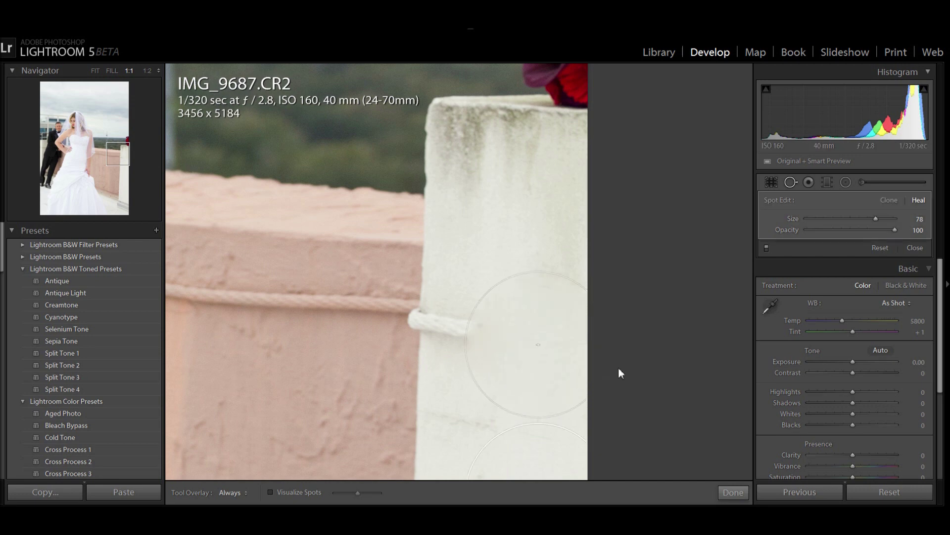
{"action": "left_click_drag", "start_coordinate": [521, 449], "coordinate": [509, 442]}
{"action": "left_click", "coordinate": [646, 320]}
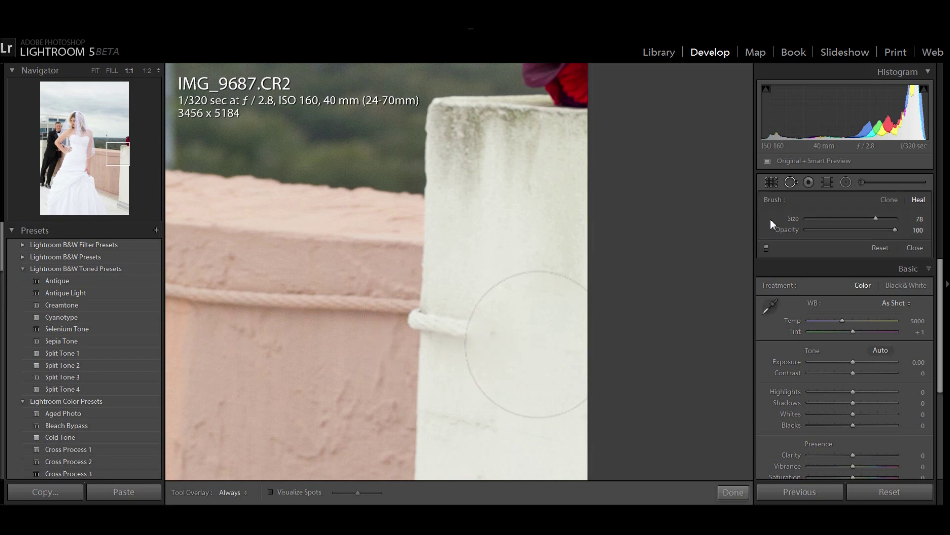
{"action": "left_click", "coordinate": [791, 184]}
{"action": "left_click", "coordinate": [791, 183]}
- Paint a heal stroke over the dark patch, source it lower on the pillar, and finish
{"action": "mouse_move", "coordinate": [551, 332]}
{"action": "left_mouse_down"}
{"action": "mouse_move", "coordinate": [563, 319]}
{"action": "mouse_move", "coordinate": [525, 341]}
{"action": "left_mouse_up"}
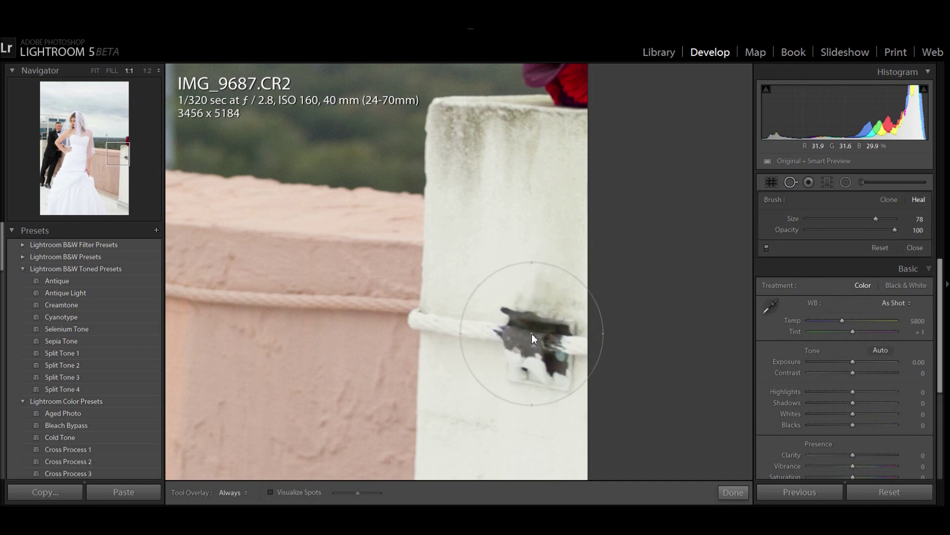
{"action": "scroll", "coordinate": [532, 334], "scroll_direction": "down", "scroll_amount": 1}
{"action": "scroll", "coordinate": [532, 333], "scroll_direction": "down", "scroll_amount": 5}
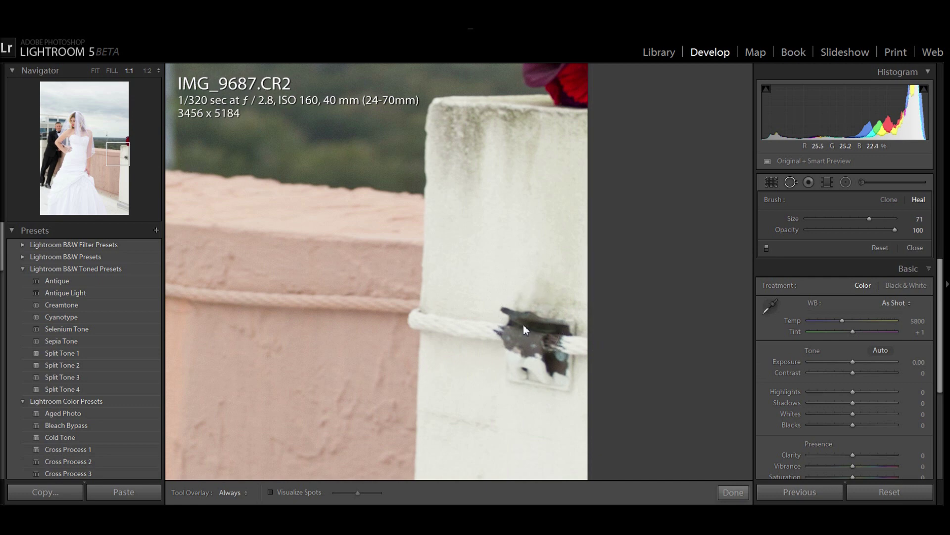
{"action": "mouse_move", "coordinate": [511, 318]}
{"action": "left_mouse_down"}
{"action": "mouse_move", "coordinate": [566, 330]}
{"action": "mouse_move", "coordinate": [577, 355]}
{"action": "mouse_move", "coordinate": [560, 360]}
{"action": "mouse_move", "coordinate": [545, 349]}
{"action": "mouse_move", "coordinate": [562, 374]}
{"action": "mouse_move", "coordinate": [516, 365]}
{"action": "mouse_move", "coordinate": [513, 344]}
{"action": "mouse_move", "coordinate": [452, 331]}
{"action": "left_mouse_up"}
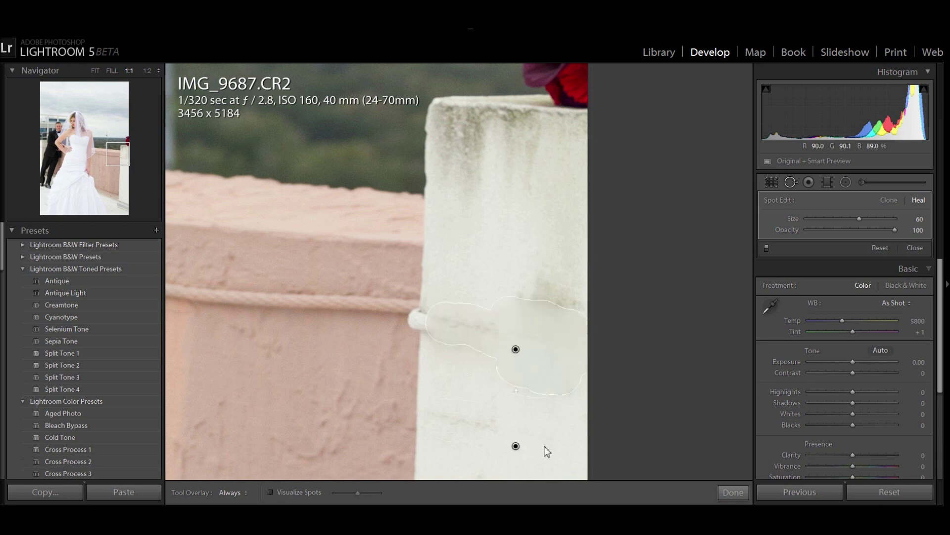
{"action": "left_click_drag", "start_coordinate": [547, 451], "coordinate": [543, 478]}
{"action": "left_click", "coordinate": [733, 492]}
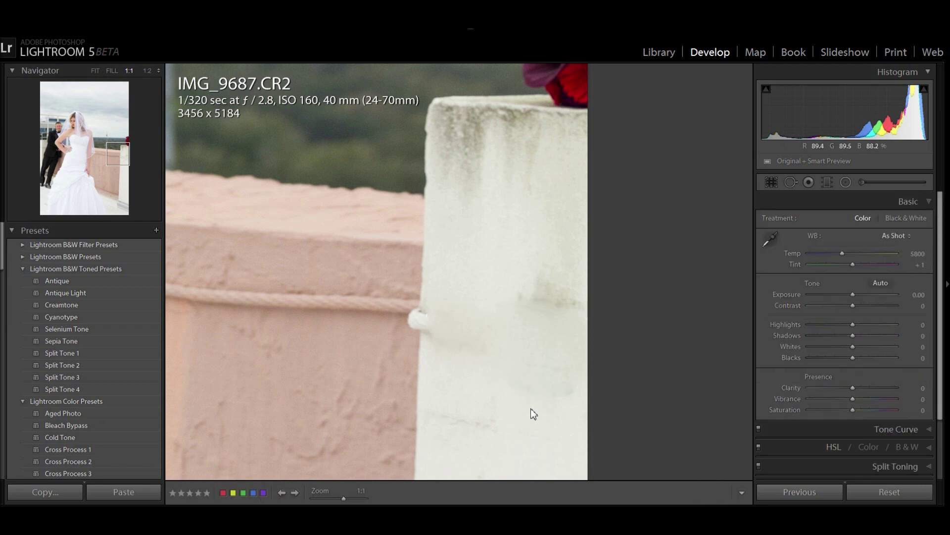
{"action": "left_click_drag", "start_coordinate": [547, 417], "coordinate": [596, 321]}
- Shift the pillar heal spot slightly lower and check the result up close
{"action": "left_click", "coordinate": [595, 320]}
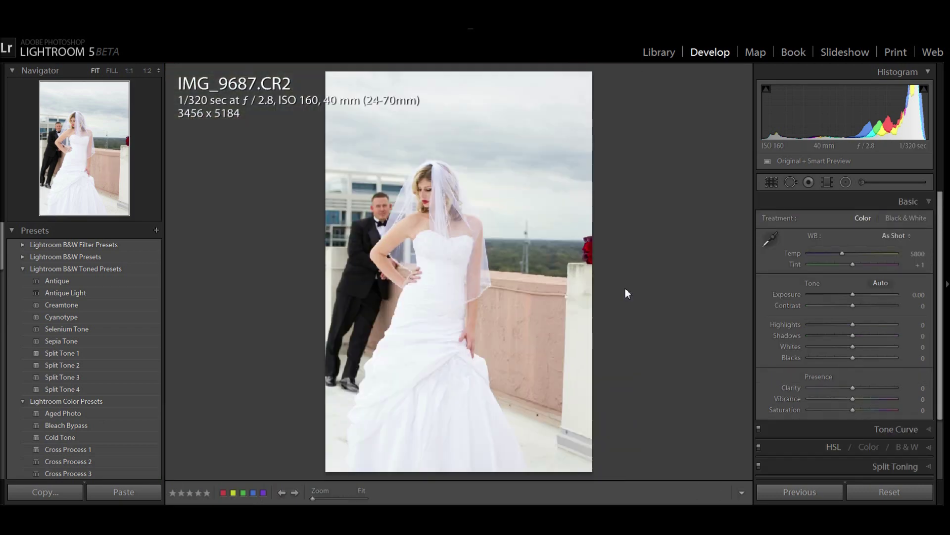
{"action": "left_click", "coordinate": [791, 181]}
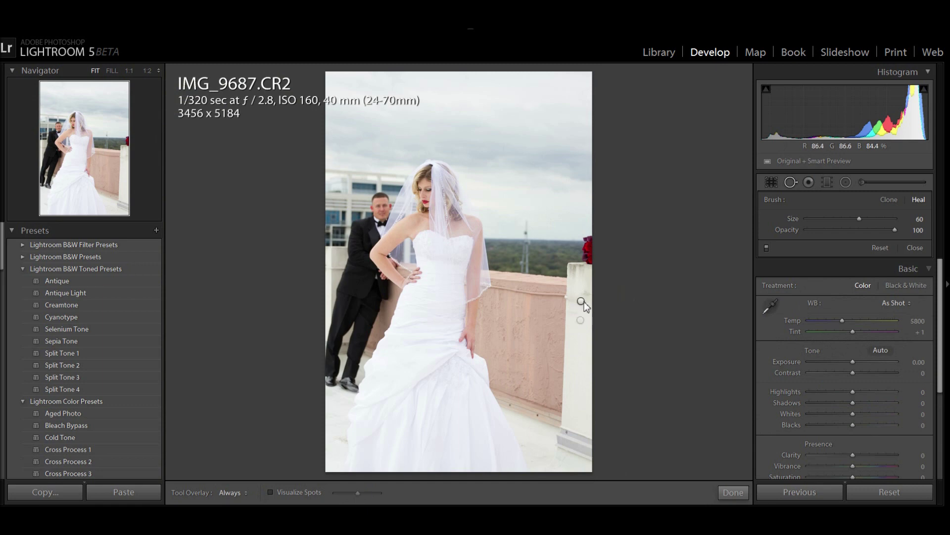
{"action": "left_click_drag", "start_coordinate": [585, 322], "coordinate": [586, 345]}
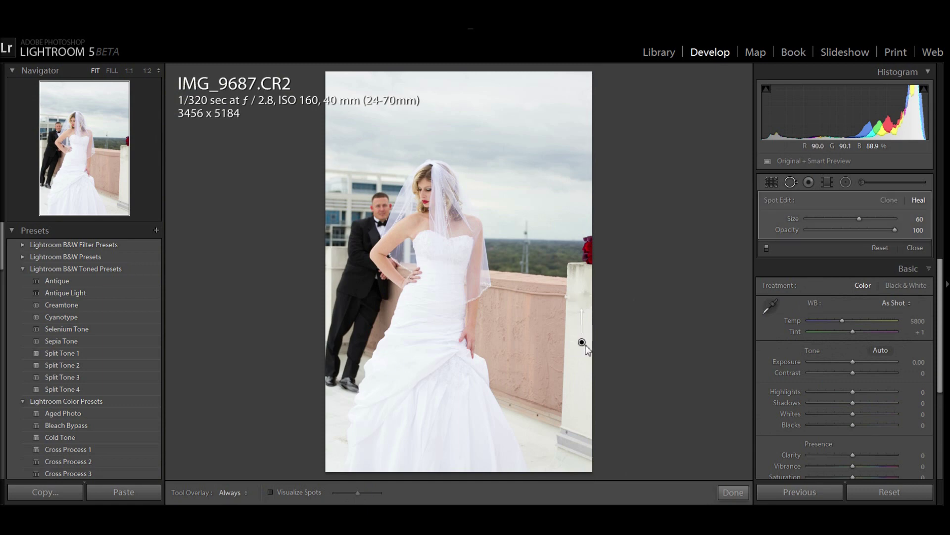
{"action": "left_click", "coordinate": [733, 492]}
{"action": "left_click", "coordinate": [589, 301]}
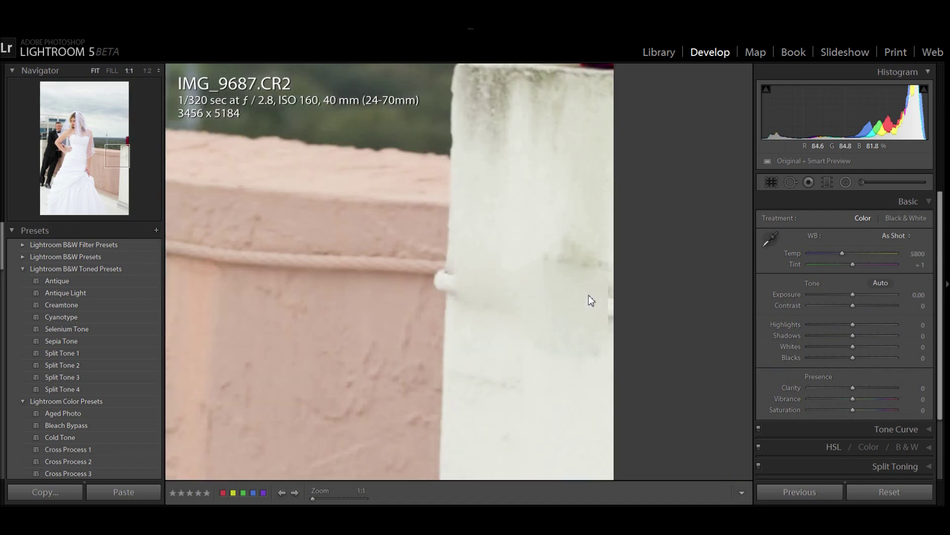
{"action": "left_click", "coordinate": [589, 296]}
- Heal the distant tower top out of the sky, then return to the Library grid
{"action": "left_click", "coordinate": [541, 232]}
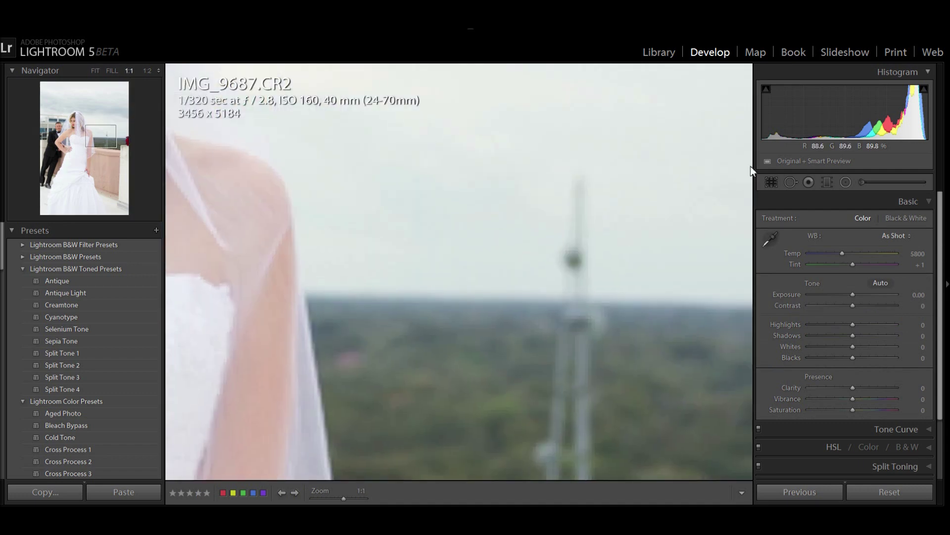
{"action": "key", "text": "q"}
{"action": "left_click_drag", "start_coordinate": [586, 165], "coordinate": [579, 282]}
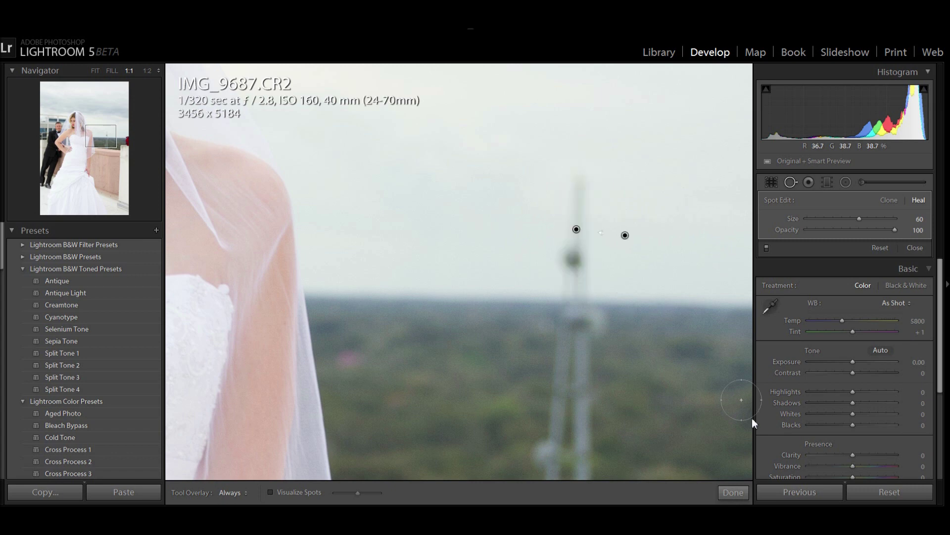
{"action": "left_click", "coordinate": [733, 492]}
{"action": "left_click_drag", "start_coordinate": [611, 240], "coordinate": [424, 227]}
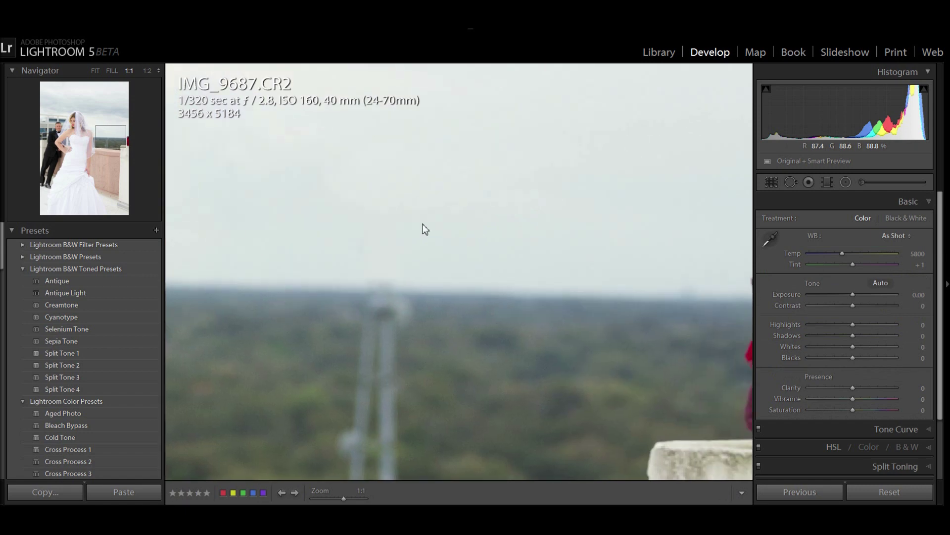
{"action": "left_click", "coordinate": [560, 260]}
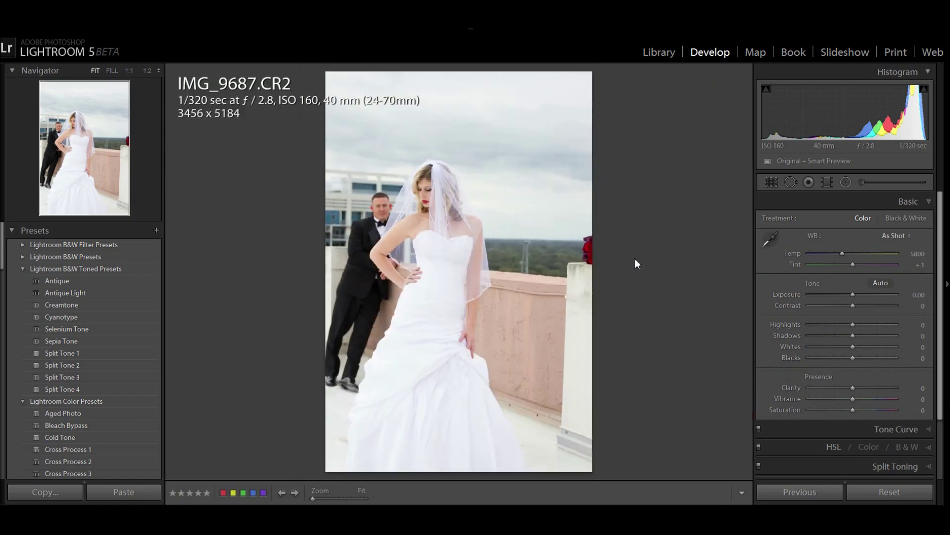
{"action": "key", "text": "g"}
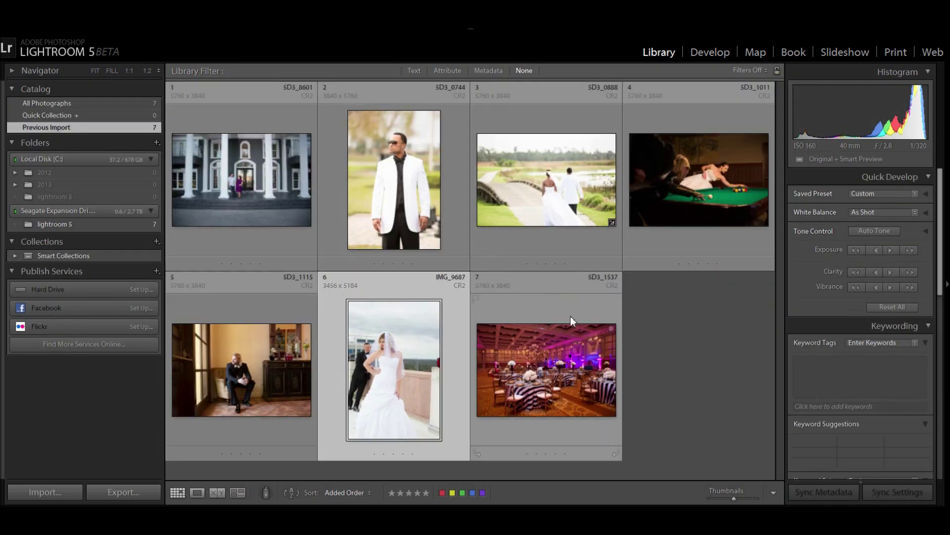
- Open 5D3_8601 in Develop and draw a Radial Filter oval around the couple
{"action": "double_click", "coordinate": [251, 149]}
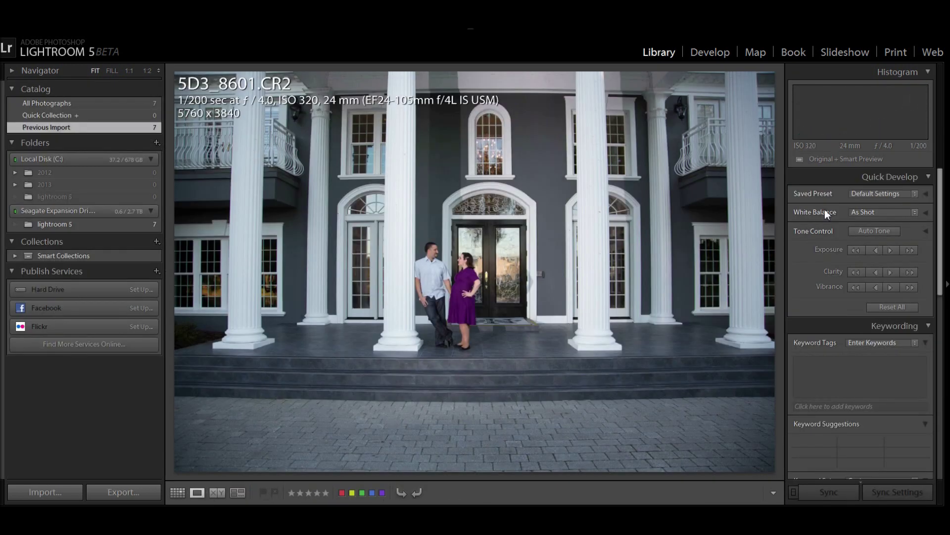
{"action": "key", "text": "d"}
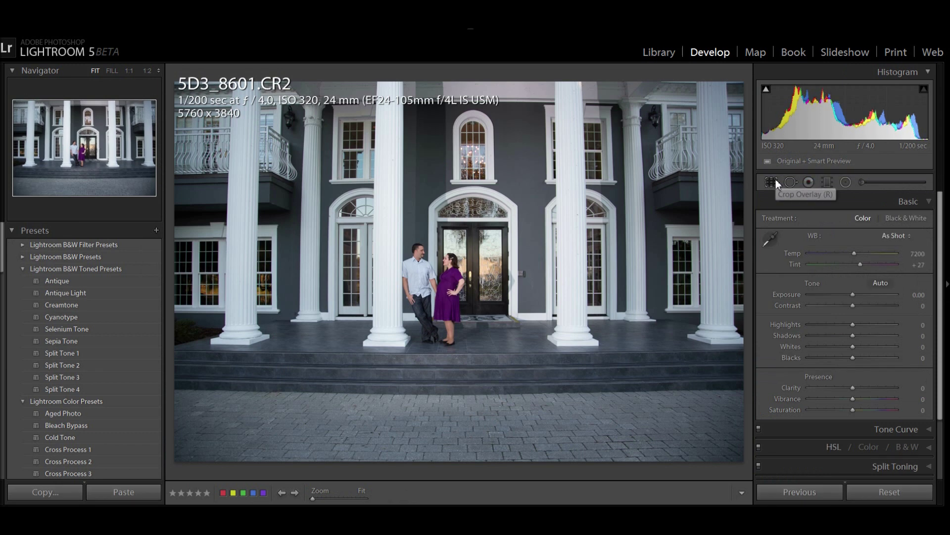
{"action": "left_click", "coordinate": [847, 183]}
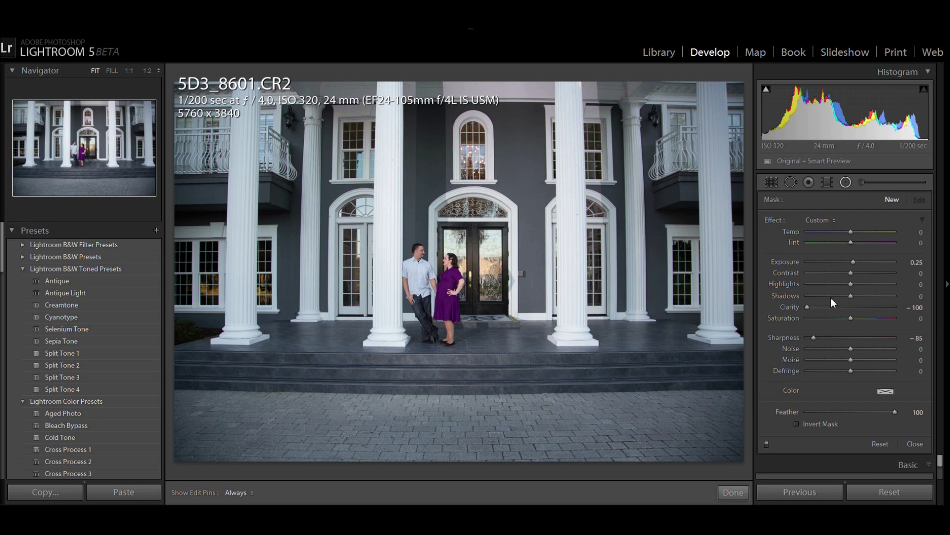
{"action": "double_click", "coordinate": [795, 307]}
{"action": "double_click", "coordinate": [789, 339]}
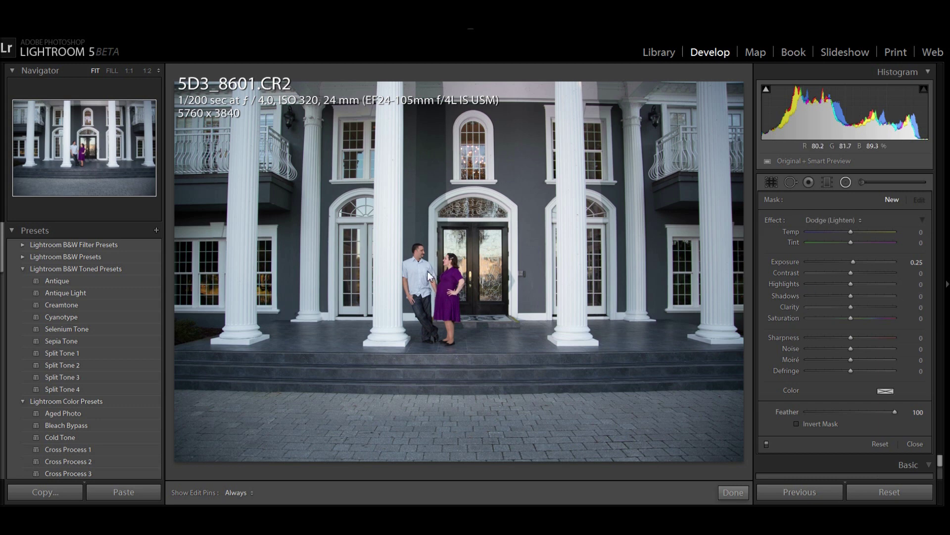
{"action": "left_click_drag", "start_coordinate": [414, 243], "coordinate": [459, 309]}
{"action": "left_click_drag", "start_coordinate": [410, 255], "coordinate": [431, 303]}
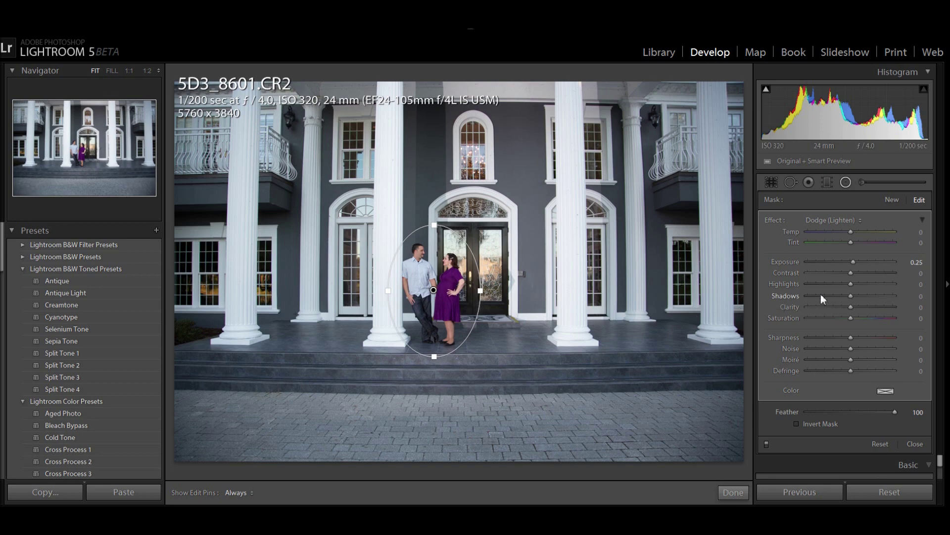
- Give the area outside the oval Exposure -0.60, Contrast 40, Temp 20 and Clarity 86
{"action": "mouse_move", "coordinate": [850, 263]}
{"action": "left_mouse_down"}
{"action": "mouse_move", "coordinate": [887, 265]}
{"action": "mouse_move", "coordinate": [846, 262]}
{"action": "left_mouse_up"}
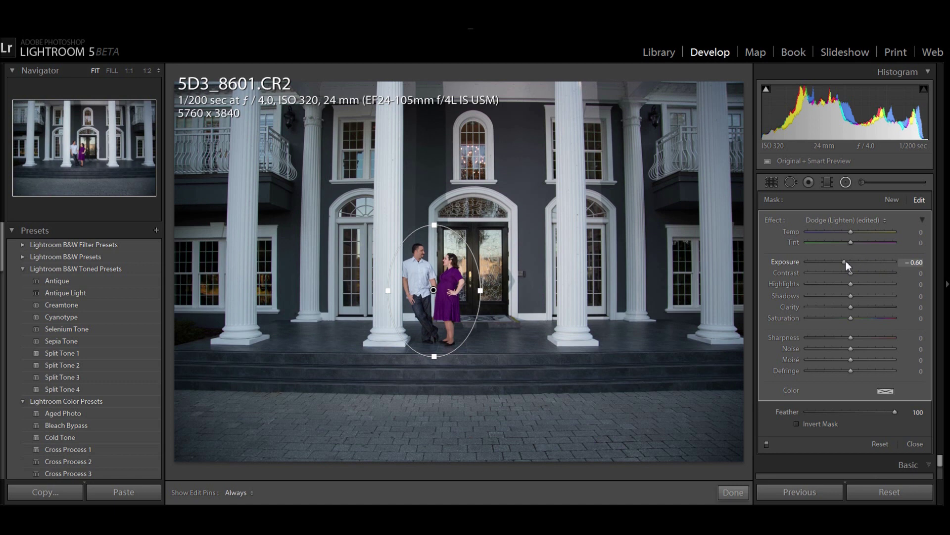
{"action": "left_click_drag", "start_coordinate": [872, 273], "coordinate": [869, 272]}
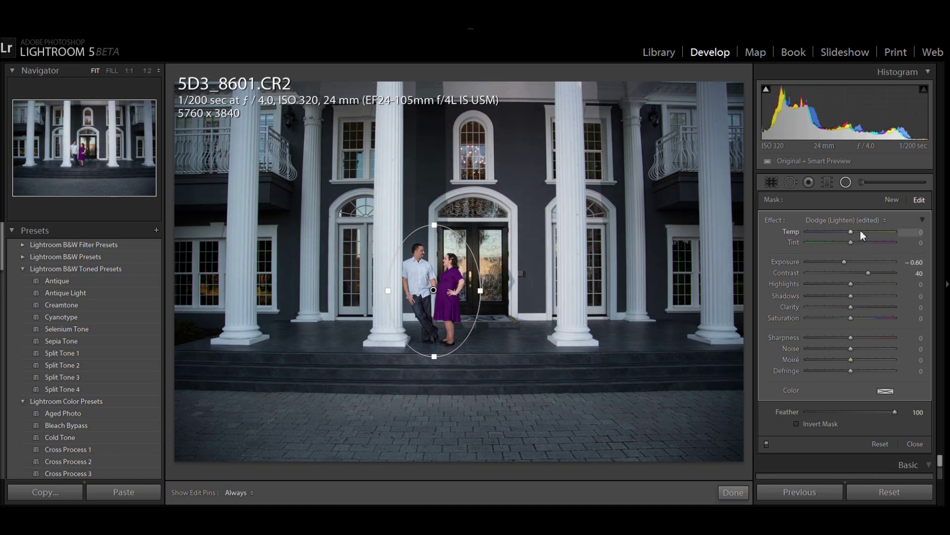
{"action": "left_click_drag", "start_coordinate": [861, 230], "coordinate": [860, 228]}
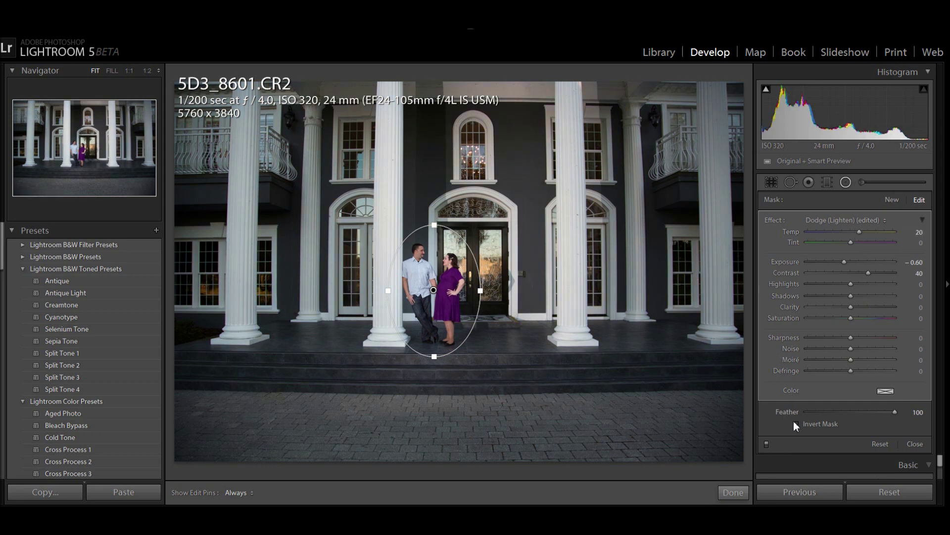
{"action": "left_click", "coordinate": [806, 424]}
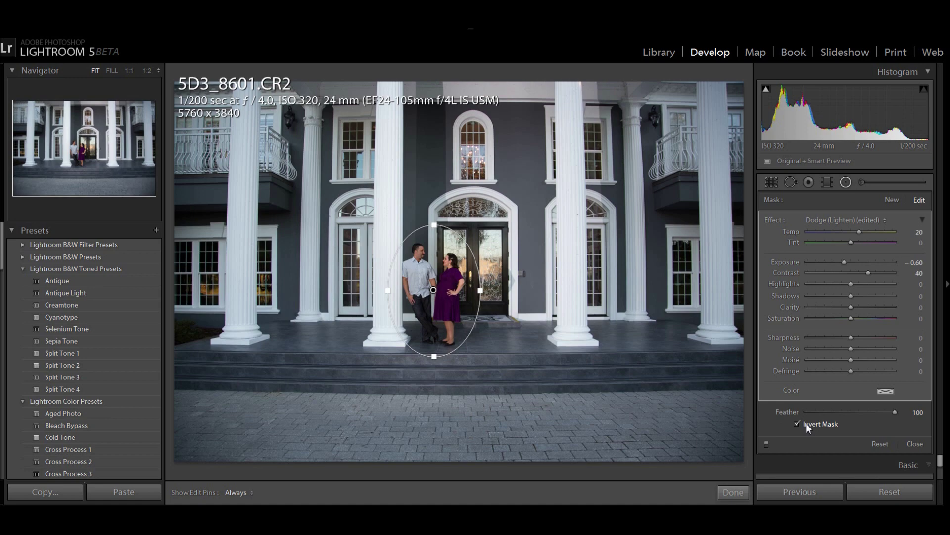
{"action": "left_click", "coordinate": [806, 423]}
{"action": "left_click_drag", "start_coordinate": [872, 308], "coordinate": [888, 299]}
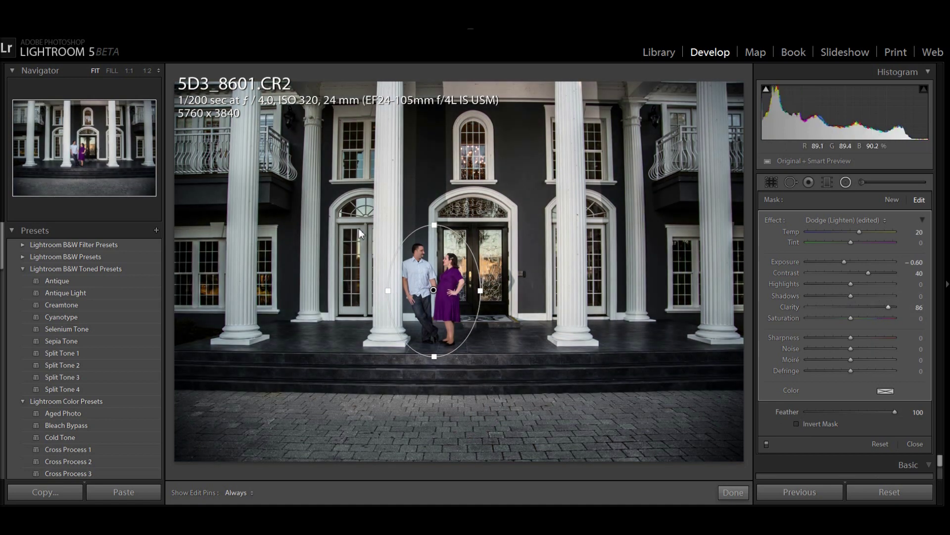
{"action": "left_click", "coordinate": [733, 493]}
{"action": "left_click", "coordinate": [430, 261]}
{"action": "left_click_drag", "start_coordinate": [477, 311], "coordinate": [488, 256]}
{"action": "left_click", "coordinate": [479, 256]}
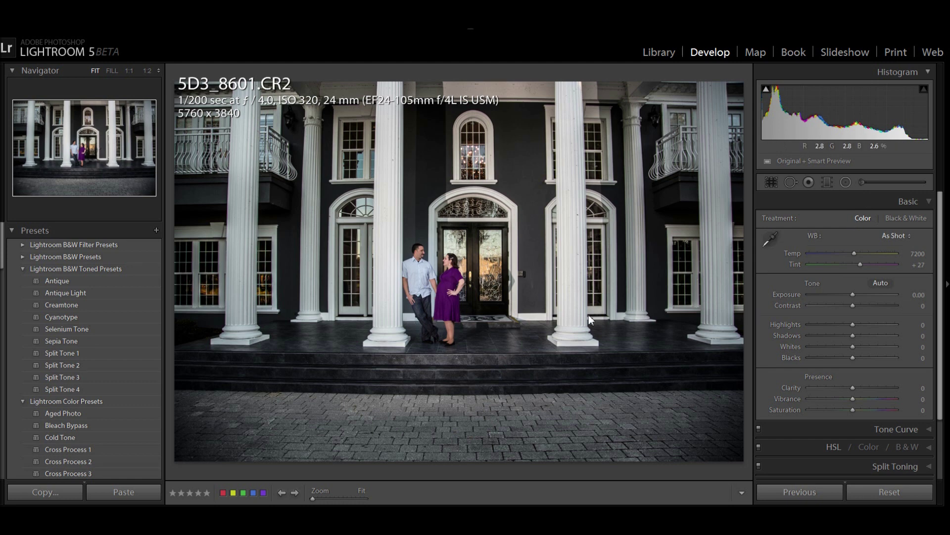
- Enable Profile Corrections in Lens Corrections for the house photo
{"action": "scroll", "coordinate": [839, 298], "scroll_direction": "down", "scroll_amount": 3}
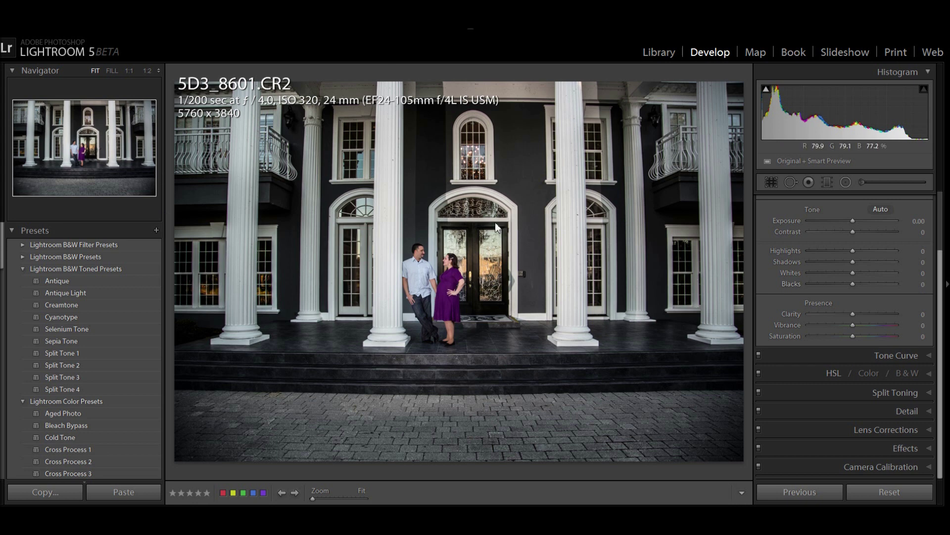
{"action": "left_click", "coordinate": [868, 467]}
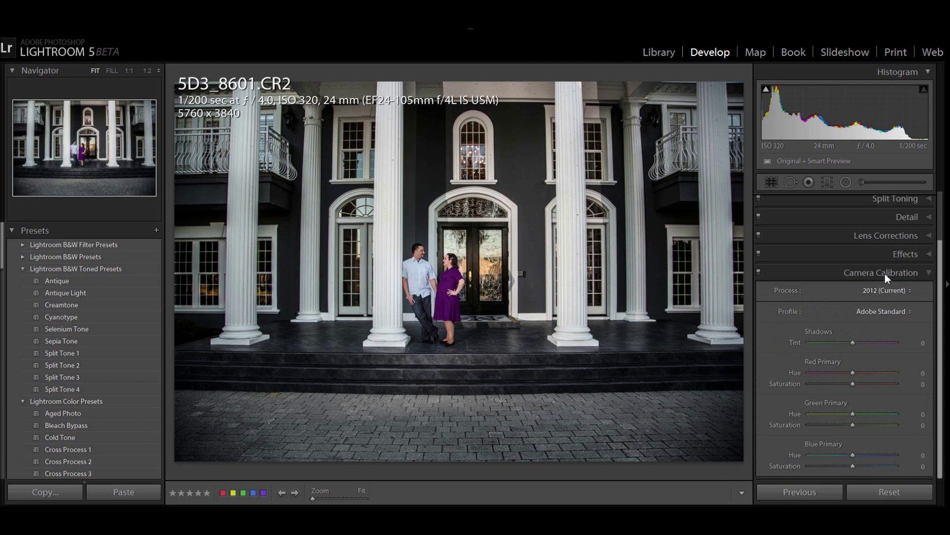
{"action": "left_click", "coordinate": [881, 236]}
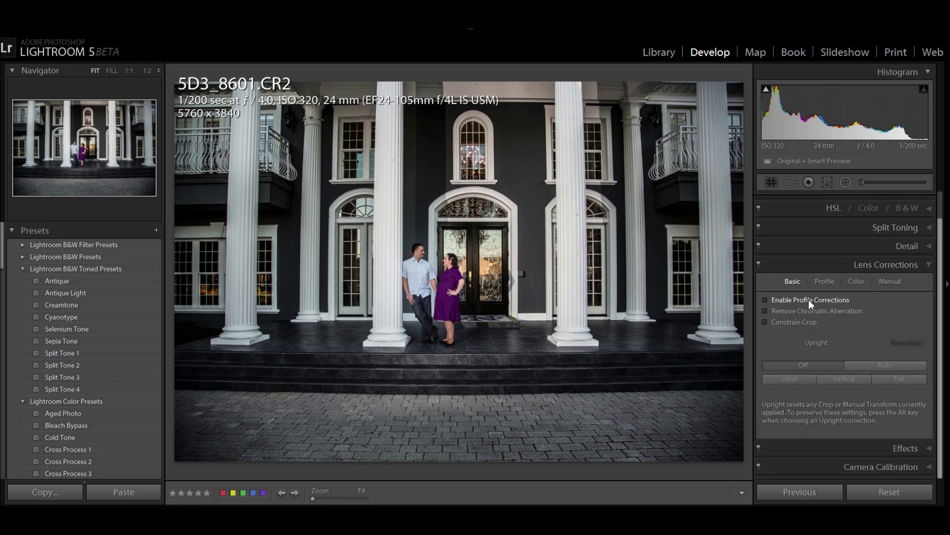
{"action": "left_click", "coordinate": [786, 299]}
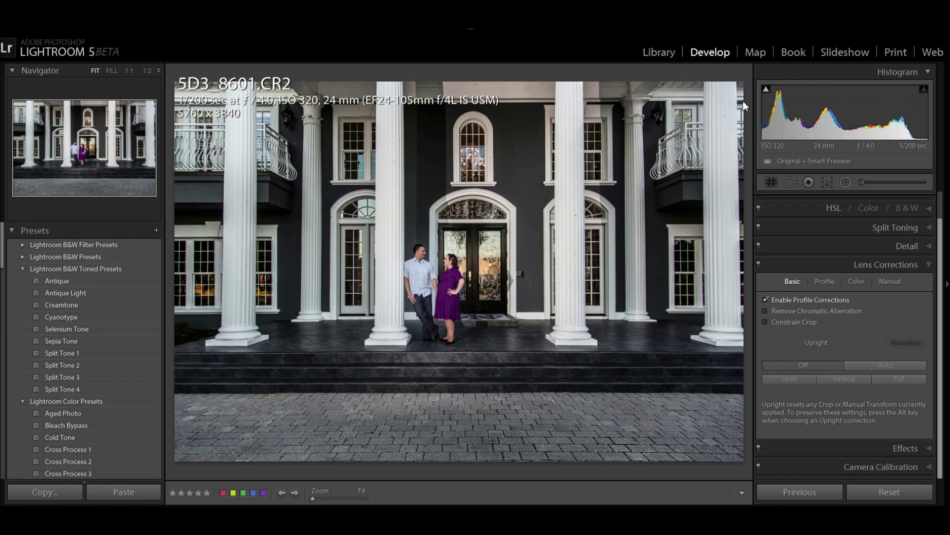
- Enable Remove Chromatic Aberration while checking a column edge at 1:1, then apply Upright Auto
{"action": "left_click_drag", "start_coordinate": [743, 109], "coordinate": [638, 297]}
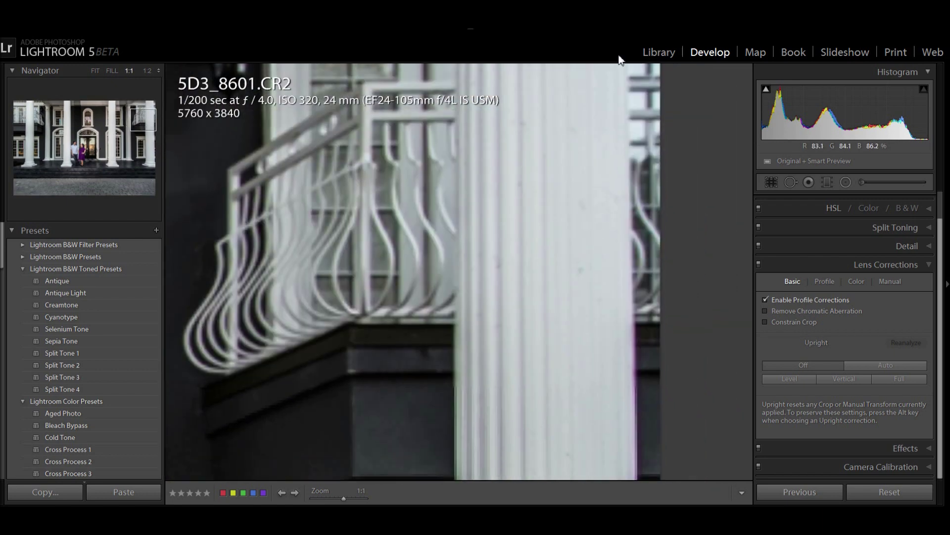
{"action": "left_click_drag", "start_coordinate": [631, 346], "coordinate": [618, 194]}
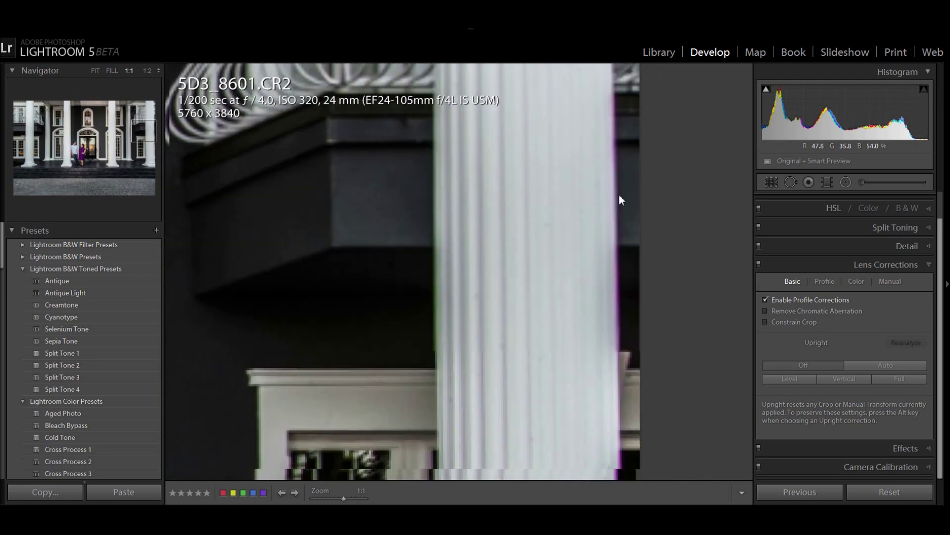
{"action": "left_click_drag", "start_coordinate": [623, 320], "coordinate": [608, 236]}
{"action": "left_click", "coordinate": [776, 310]}
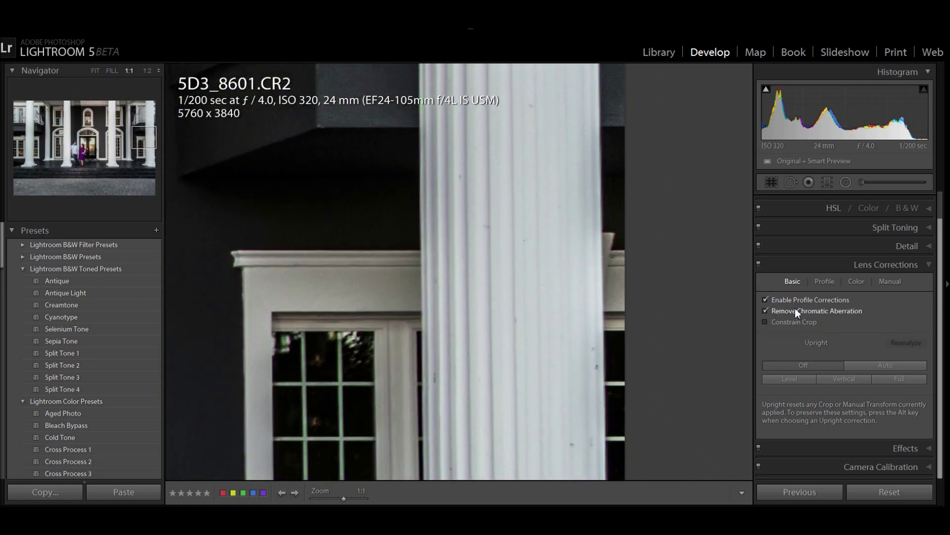
{"action": "left_click_drag", "start_coordinate": [602, 220], "coordinate": [626, 314]}
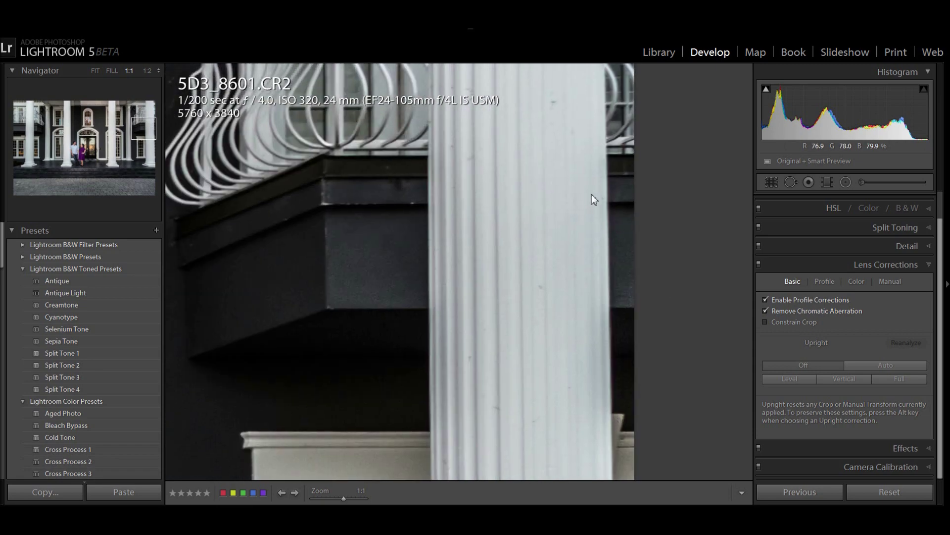
{"action": "left_click_drag", "start_coordinate": [601, 280], "coordinate": [597, 254]}
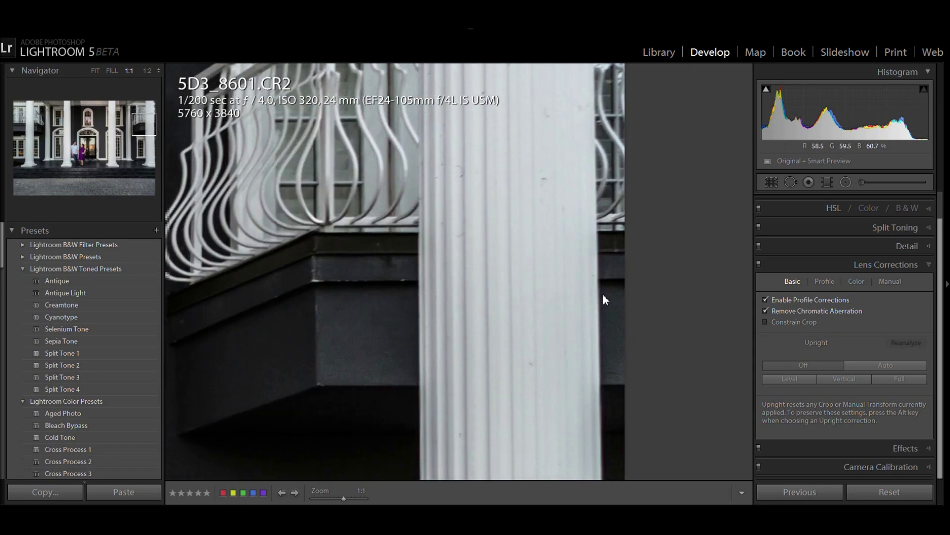
{"action": "left_click_drag", "start_coordinate": [593, 315], "coordinate": [601, 286]}
{"action": "left_click", "coordinate": [601, 286]}
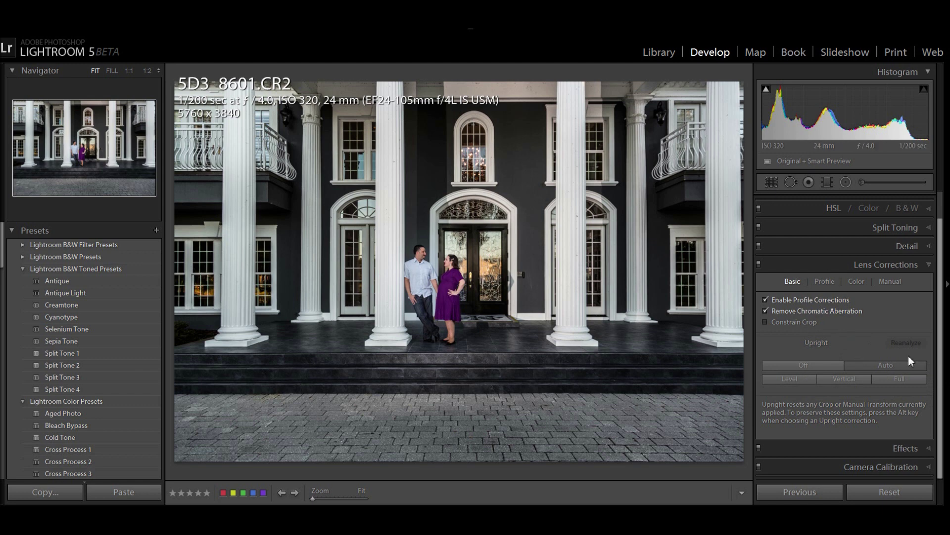
{"action": "left_click", "coordinate": [877, 366]}
- Open the ballroom photo 5D3_1537 from the grid in Develop
{"action": "key", "text": "g"}
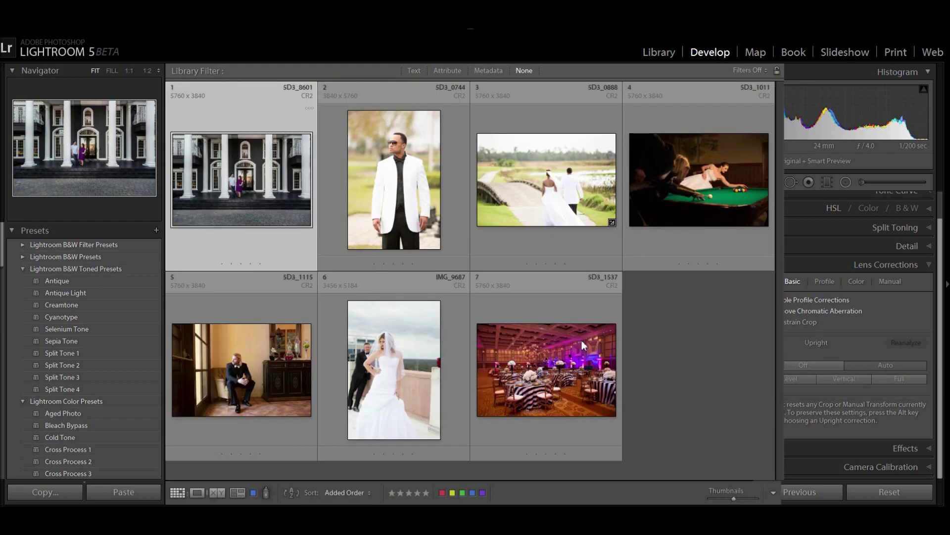
{"action": "double_click", "coordinate": [541, 371]}
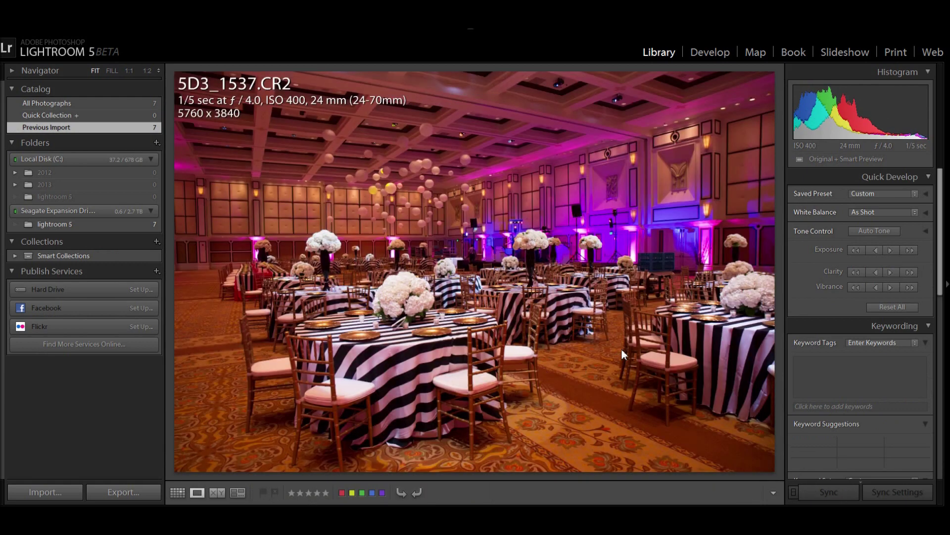
{"action": "key", "text": "d"}
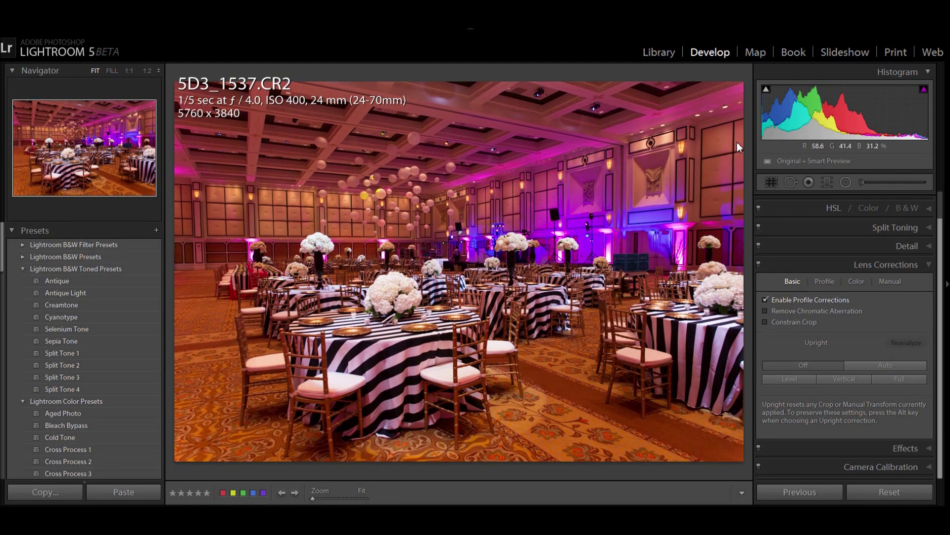
- Inspect the ballroom at 1:1, apply Upright Auto, and check the right edge
{"action": "left_click", "coordinate": [741, 129]}
{"action": "scroll", "coordinate": [731, 157], "scroll_direction": "down", "scroll_amount": 5}
{"action": "scroll", "coordinate": [730, 157], "scroll_direction": "right", "scroll_amount": 2}
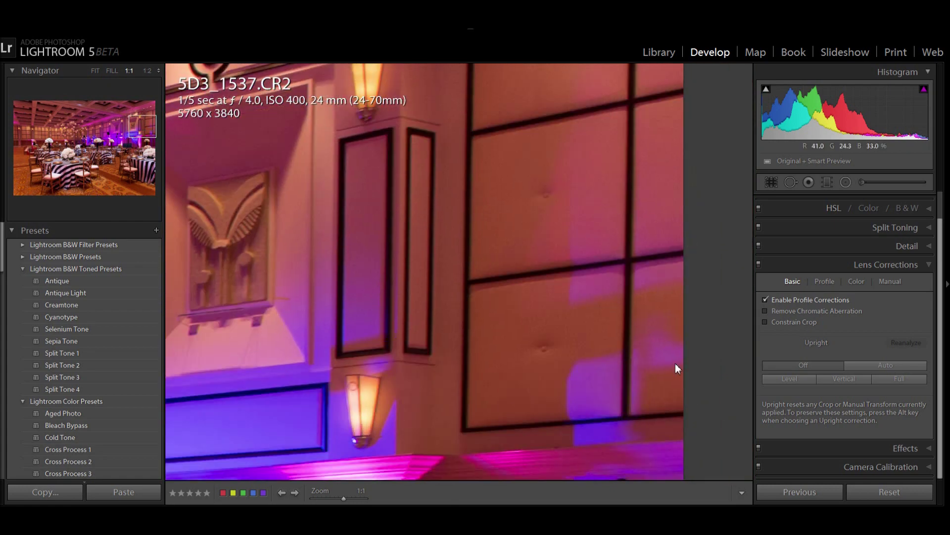
{"action": "left_click", "coordinate": [652, 331]}
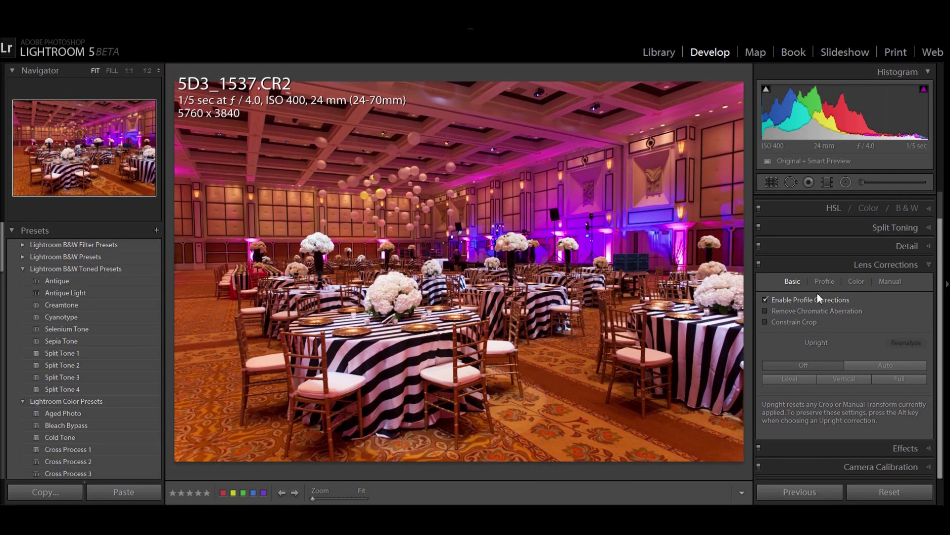
{"action": "left_click", "coordinate": [885, 366]}
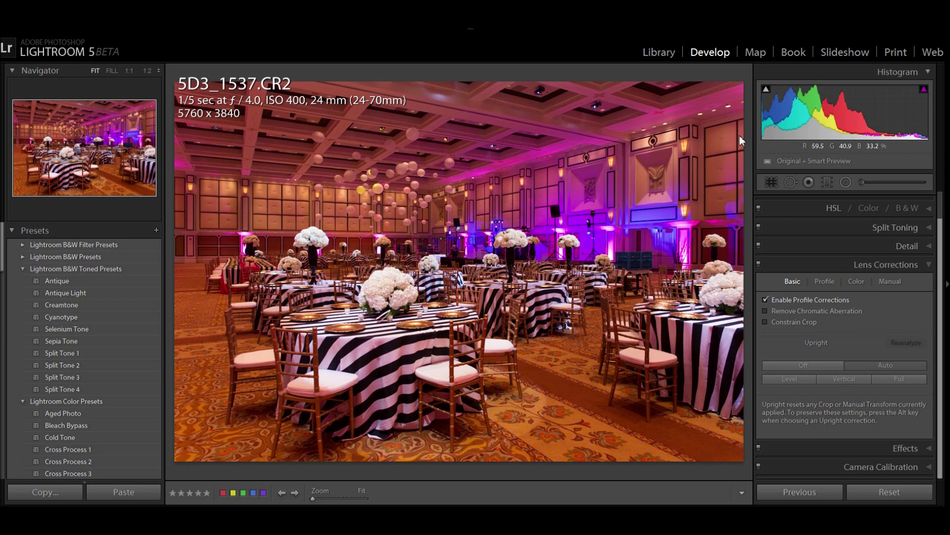
{"action": "left_click", "coordinate": [739, 137]}
{"action": "left_click_drag", "start_coordinate": [741, 224], "coordinate": [643, 358]}
{"action": "left_click", "coordinate": [642, 357]}
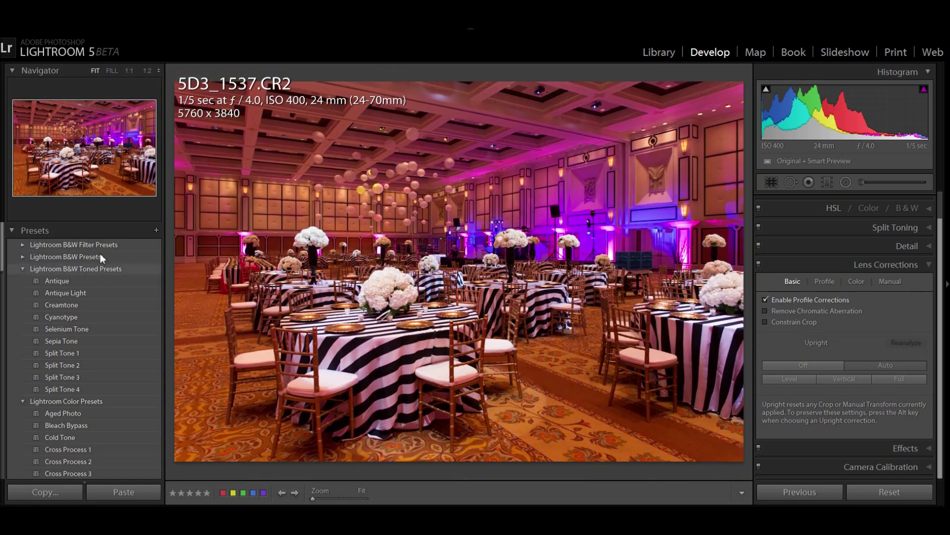
- Check the left edge, apply another Upright correction, and inspect the ceiling and wall panels
{"action": "left_click", "coordinate": [189, 190]}
{"action": "left_click_drag", "start_coordinate": [189, 190], "coordinate": [355, 248]}
{"action": "left_click", "coordinate": [798, 366]}
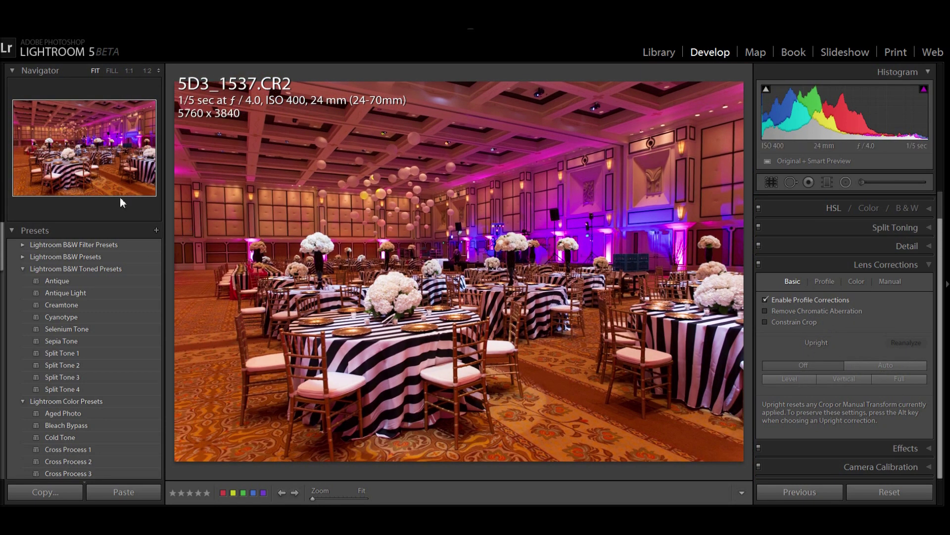
{"action": "left_click", "coordinate": [156, 196]}
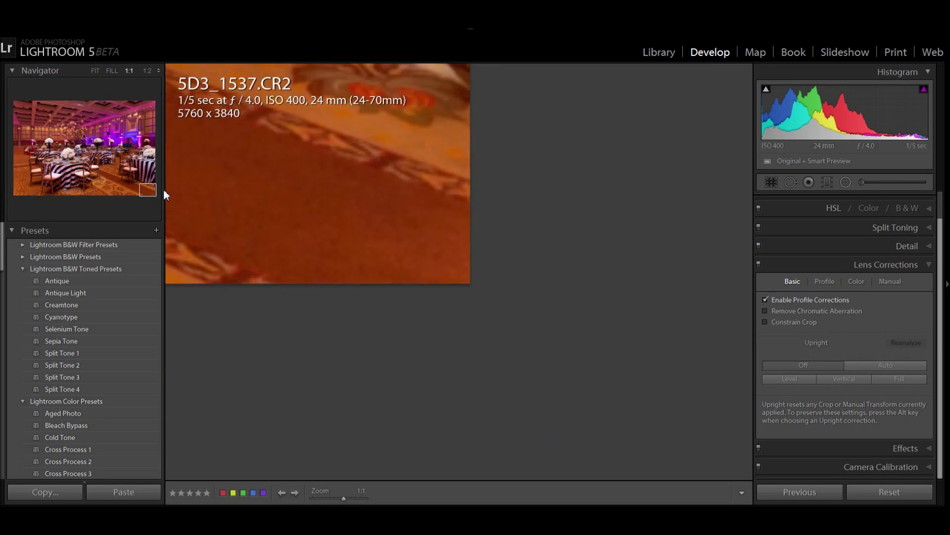
{"action": "left_click", "coordinate": [192, 191]}
{"action": "left_click", "coordinate": [17, 122]}
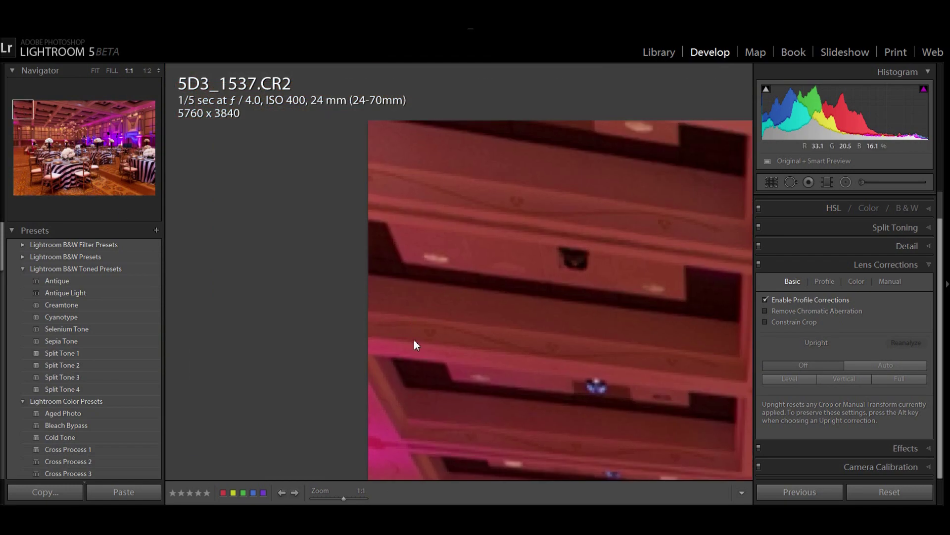
{"action": "left_click_drag", "start_coordinate": [414, 339], "coordinate": [446, 203]}
{"action": "left_click_drag", "start_coordinate": [483, 395], "coordinate": [514, 376]}
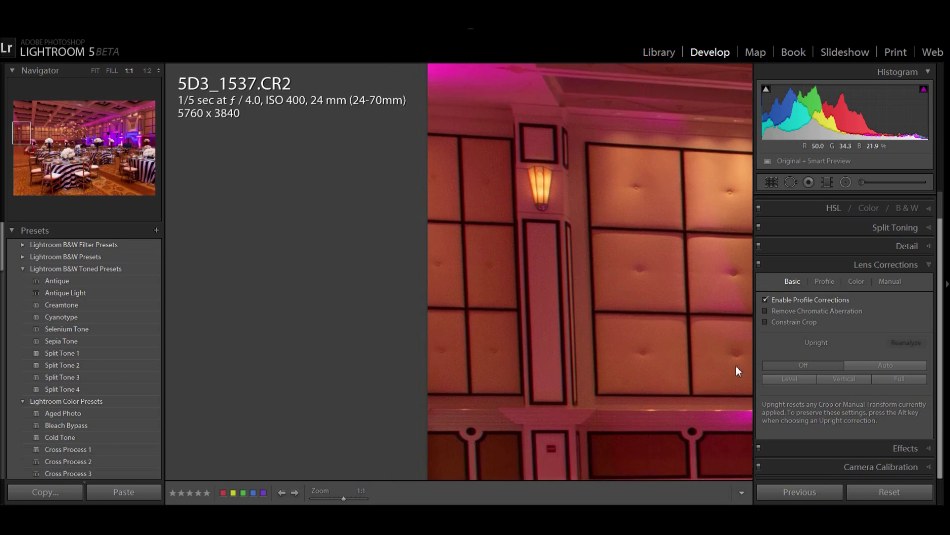
- Enable Remove Chromatic Aberration and view the fitted ballroom in Library Loupe
{"action": "left_click", "coordinate": [779, 311]}
{"action": "left_click", "coordinate": [613, 325]}
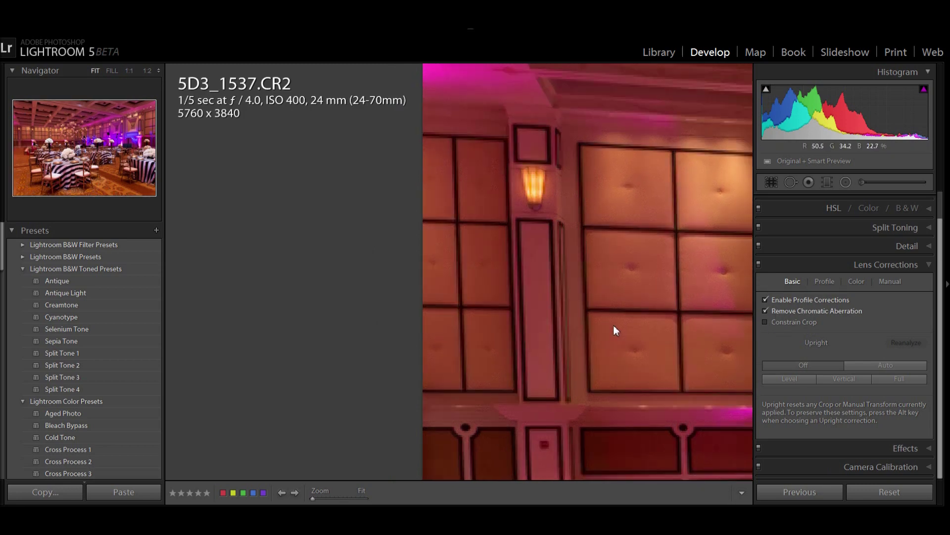
{"action": "key", "text": "e"}
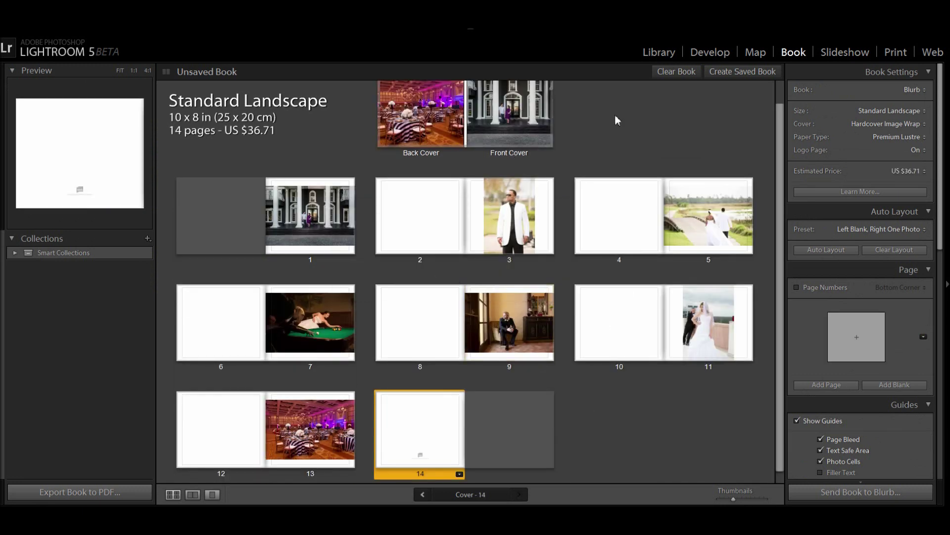
- Leave the 14-page book layout and return to the ballroom photo in Develop
{"action": "left_click", "coordinate": [711, 52]}
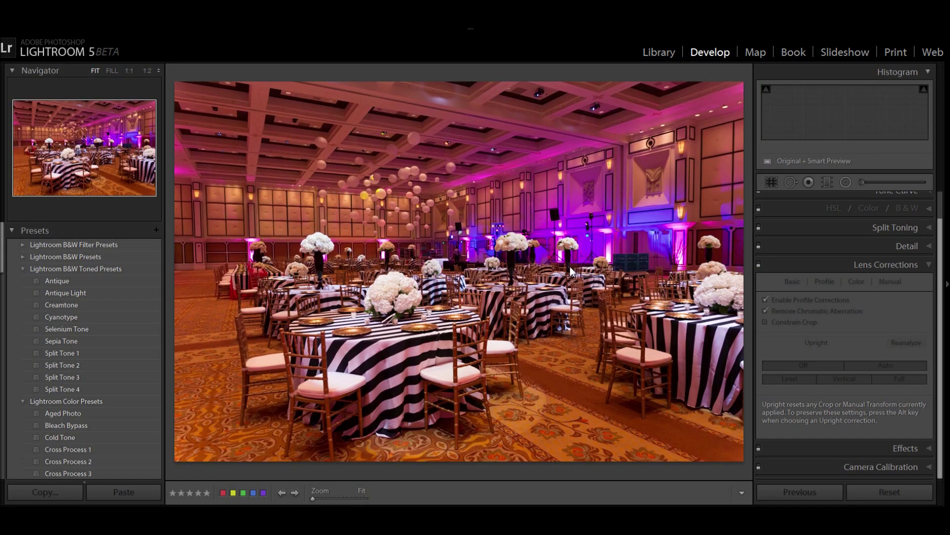
- From the grid, view the ballroom photo large with the surrounding panels hidden
{"action": "key", "text": "g"}
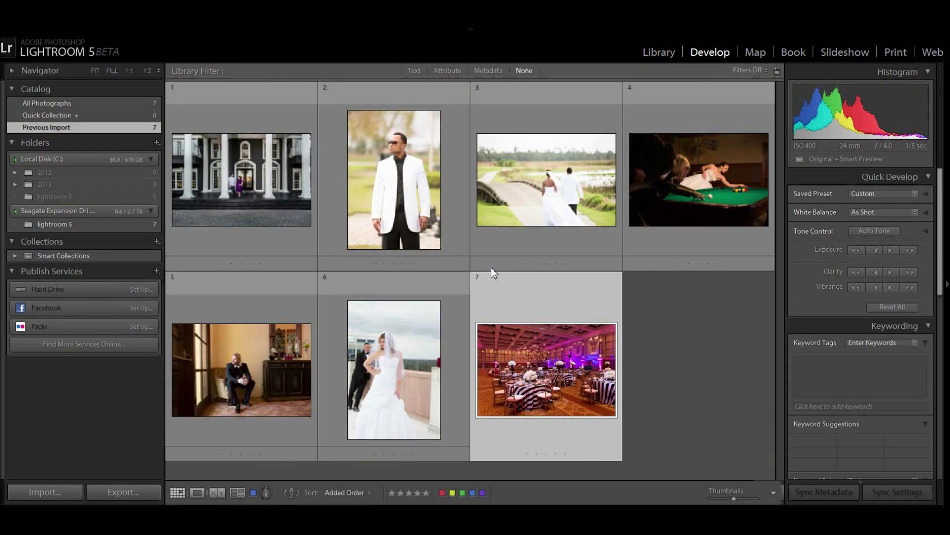
{"action": "left_click", "coordinate": [647, 342]}
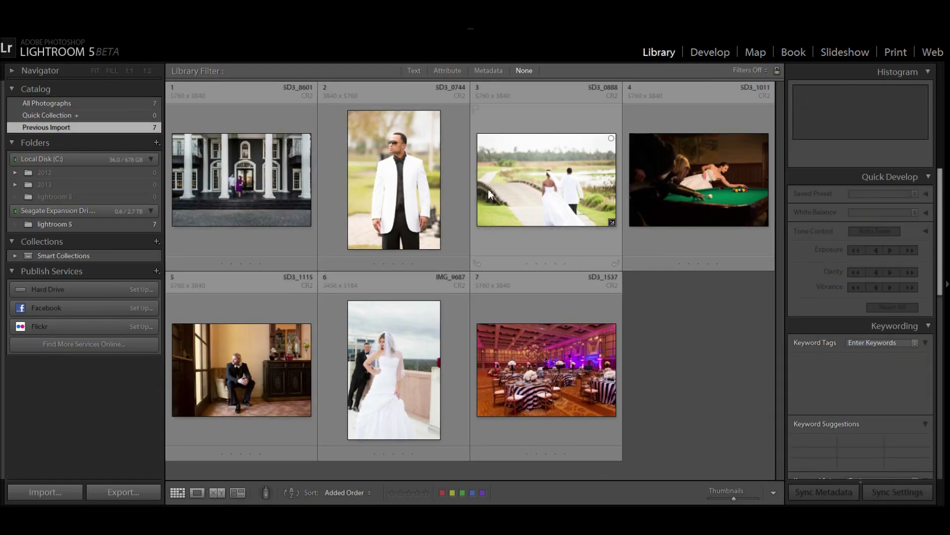
{"action": "double_click", "coordinate": [512, 355]}
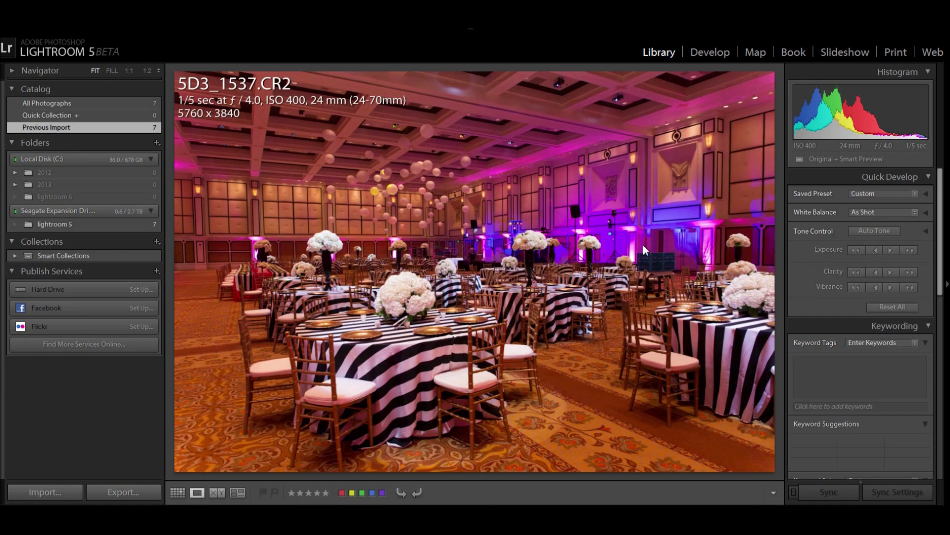
{"action": "key", "text": "t"}
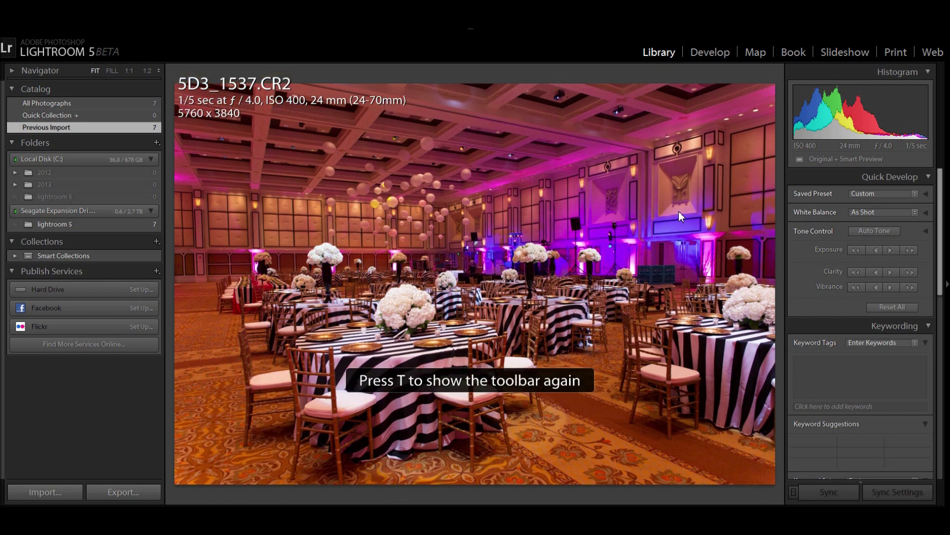
- Select the house photo 5D3_8601 and open it in Develop
{"action": "key", "text": "g"}
{"action": "left_click", "coordinate": [253, 153]}
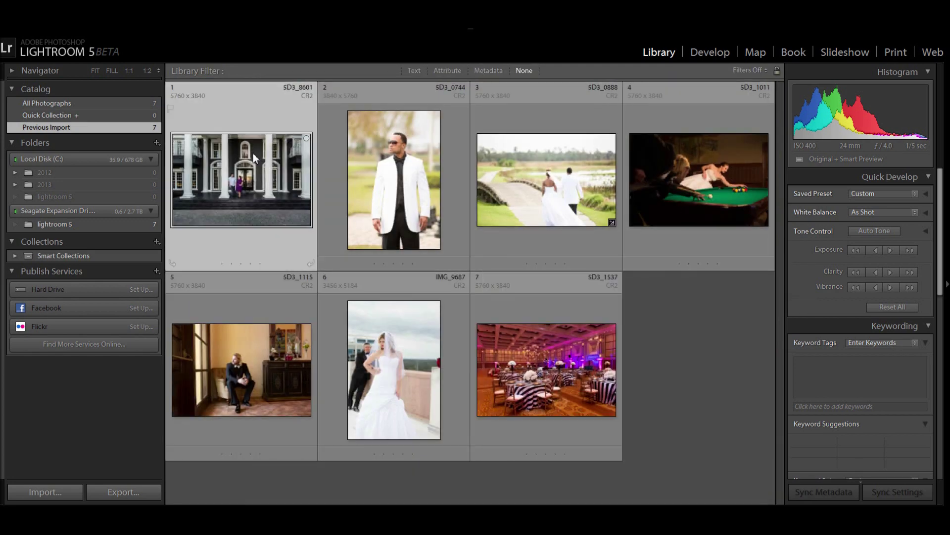
{"action": "key", "text": "e"}
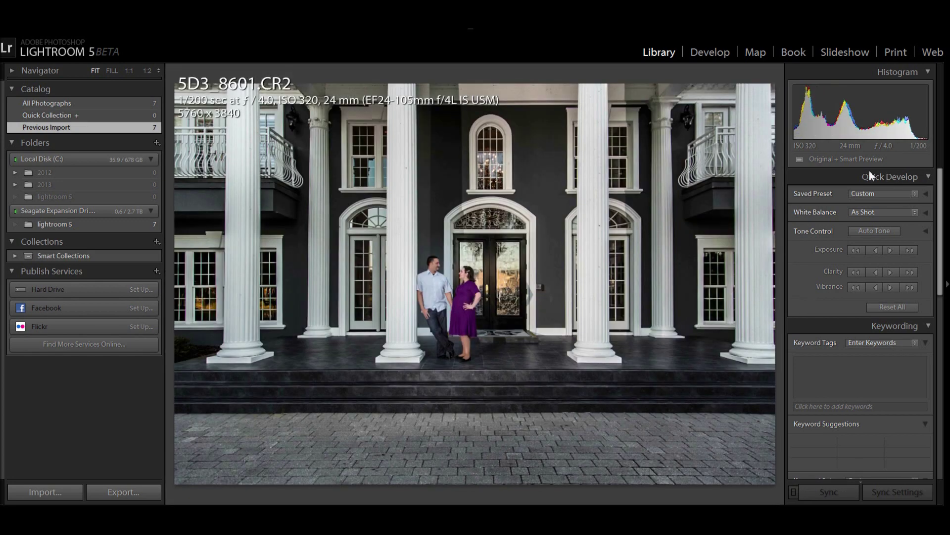
{"action": "key", "text": "d"}
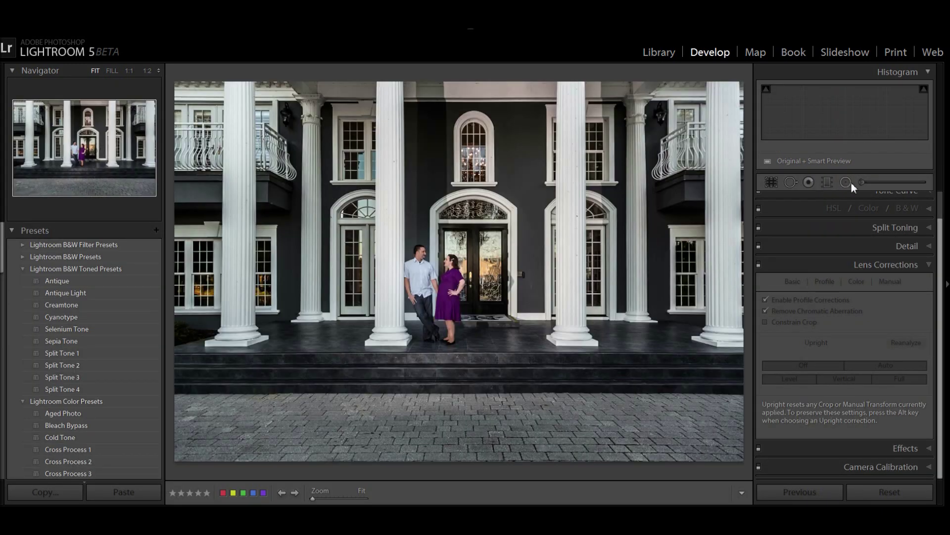
- Fit a Dodge (Lighten) radial filter at 0.25 exposure around the arched upper window
{"action": "left_click", "coordinate": [844, 182]}
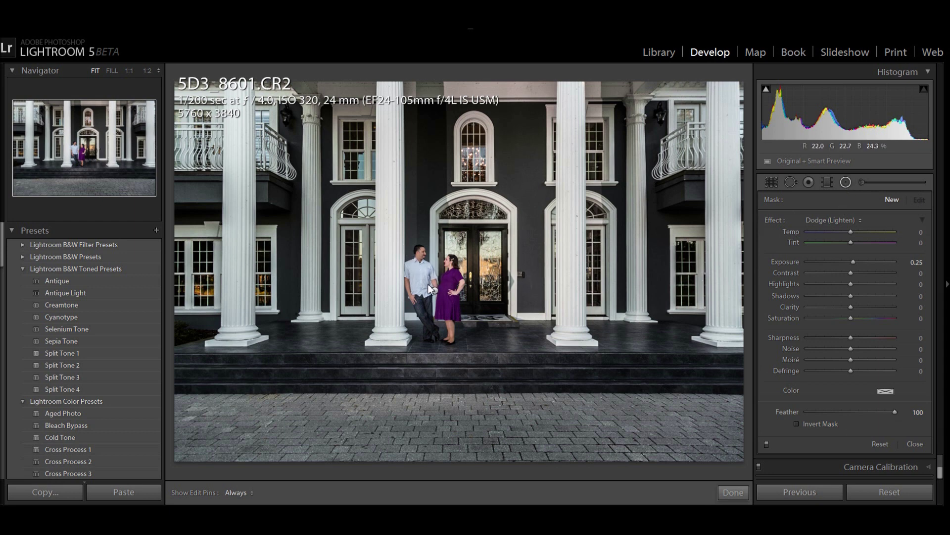
{"action": "left_click_drag", "start_coordinate": [403, 246], "coordinate": [462, 313]}
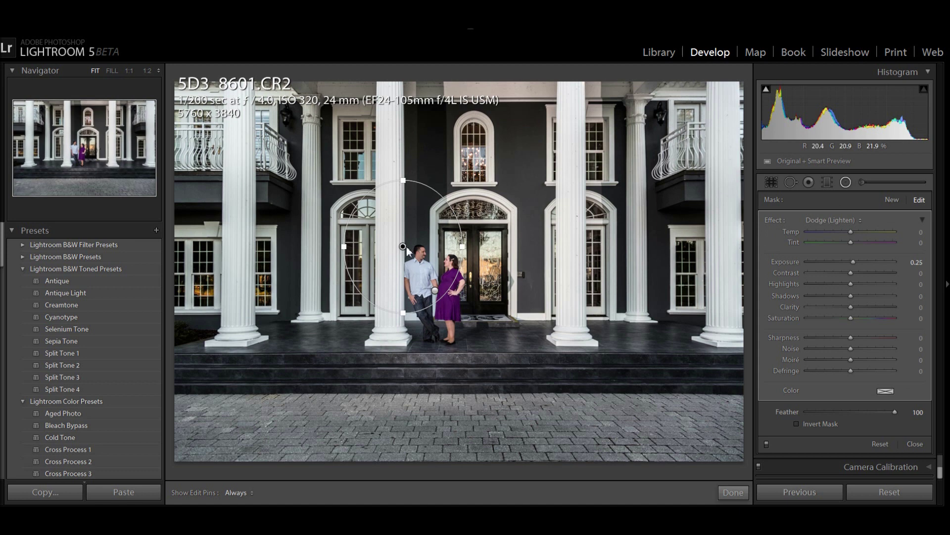
{"action": "left_click_drag", "start_coordinate": [406, 247], "coordinate": [497, 286]}
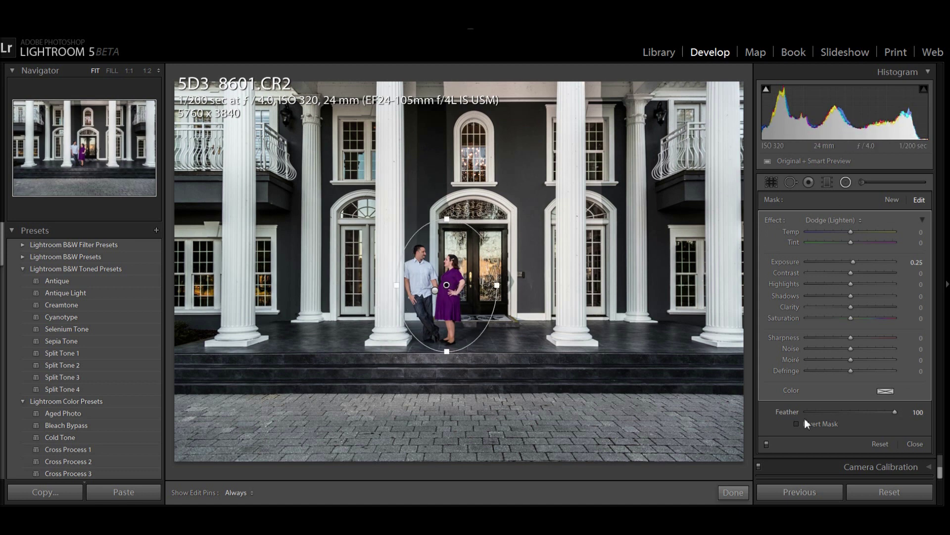
{"action": "left_click_drag", "start_coordinate": [447, 287], "coordinate": [483, 154]}
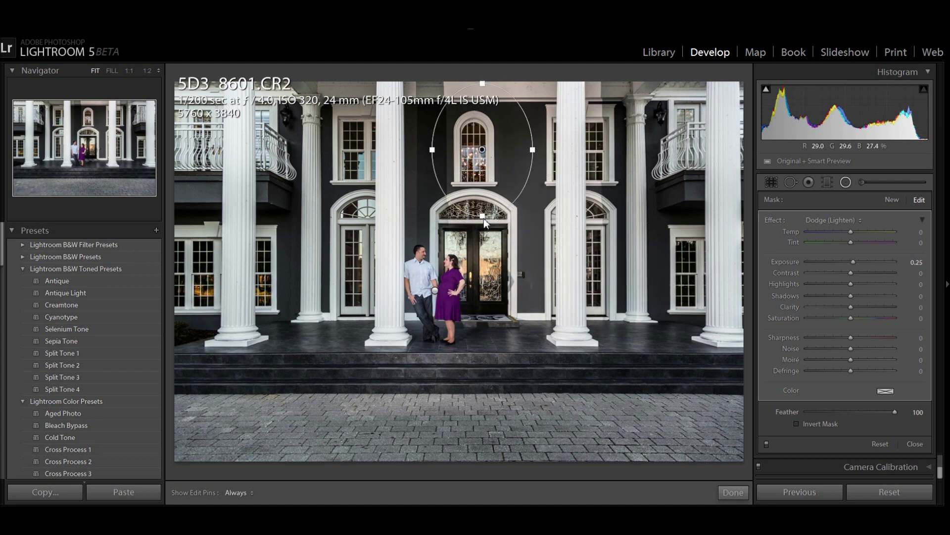
{"action": "left_click_drag", "start_coordinate": [483, 218], "coordinate": [482, 188]}
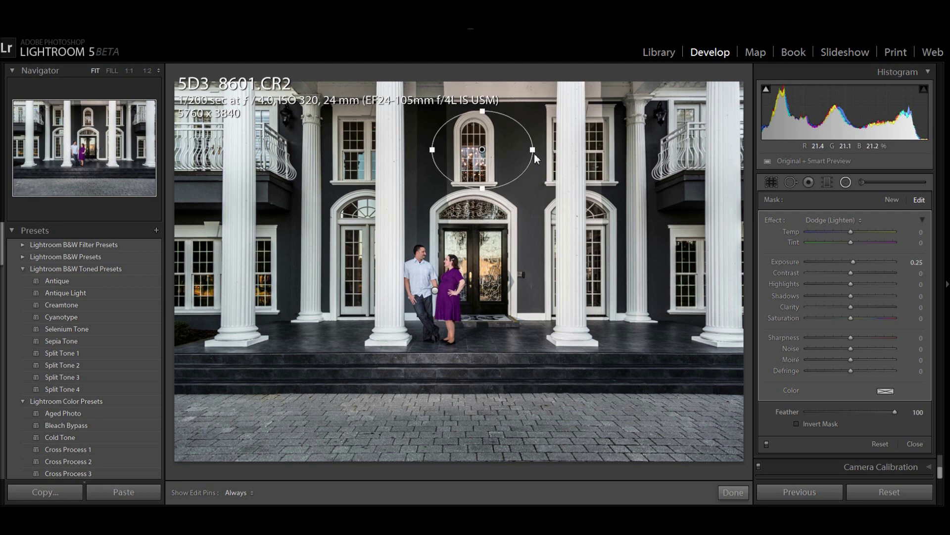
{"action": "left_click_drag", "start_coordinate": [535, 157], "coordinate": [474, 150]}
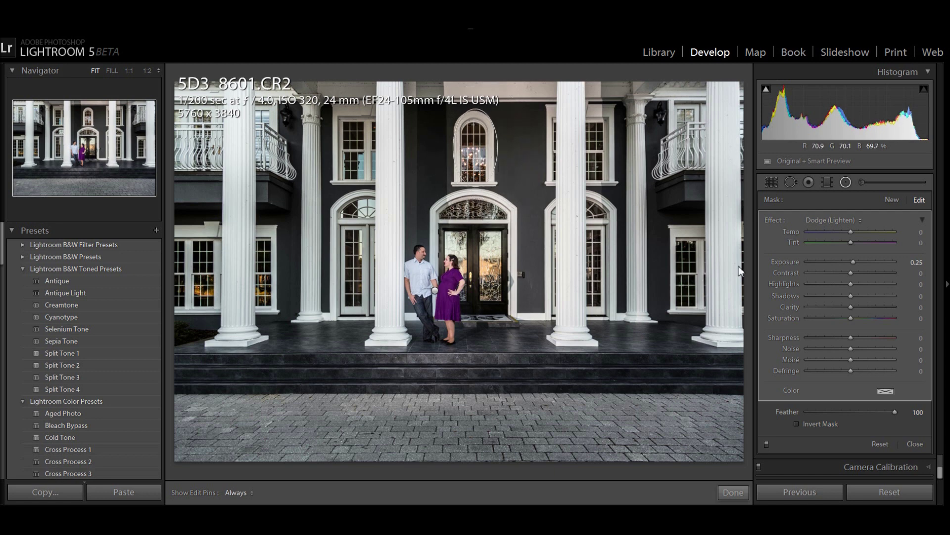
{"action": "left_click", "coordinate": [744, 493]}
{"action": "left_click", "coordinate": [866, 183]}
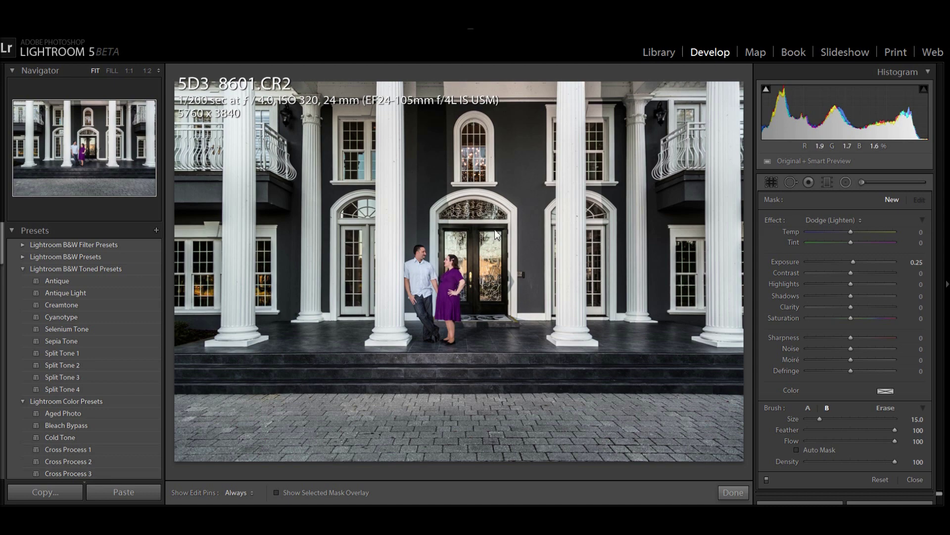
- Return to the Library grid of the seven photos, with 5D3_8601 first
{"action": "key", "text": "g"}
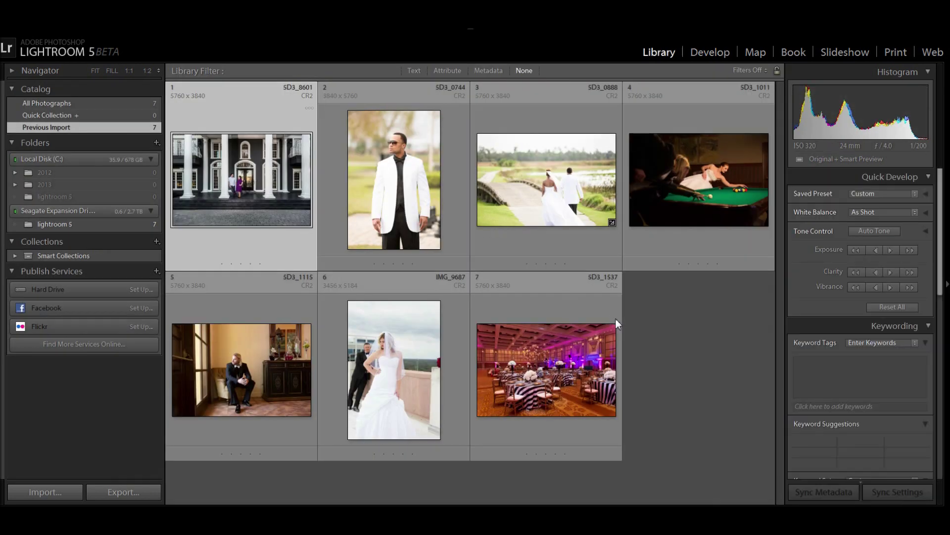